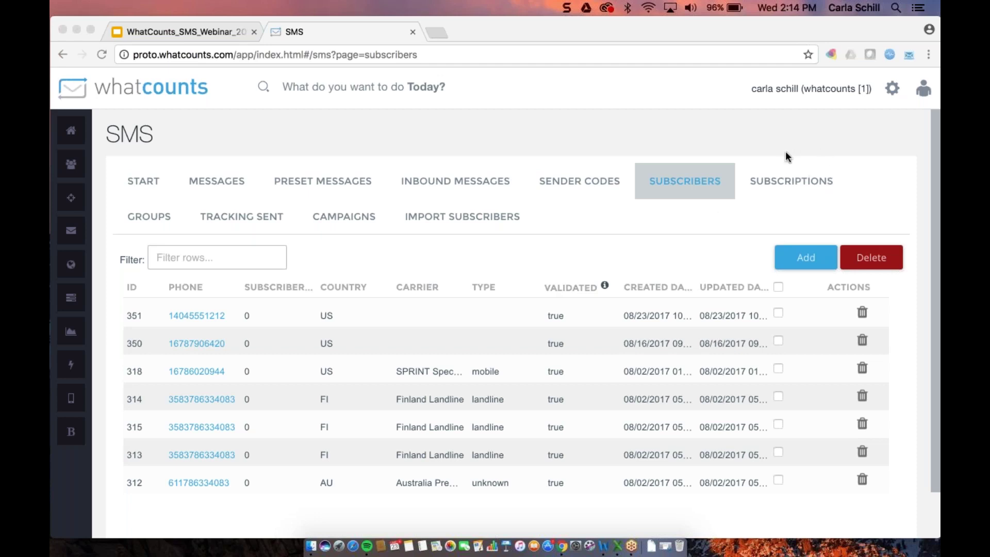
- Open the list of SMS messages from the SMS section of the main navigation
{"action": "left_click", "coordinate": [676, 92]}
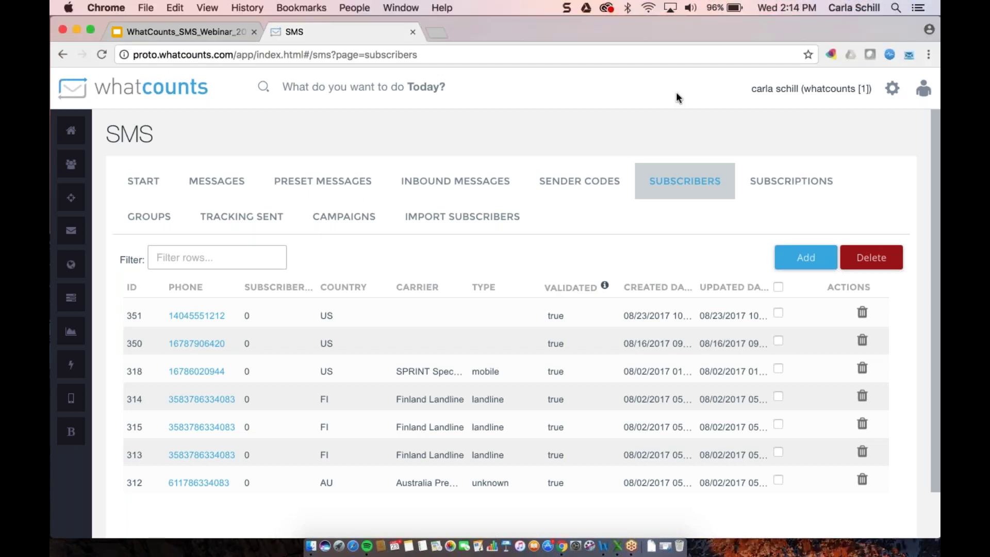
{"action": "mouse_move", "coordinate": [77, 230]}
{"action": "mouse_move", "coordinate": [72, 264]}
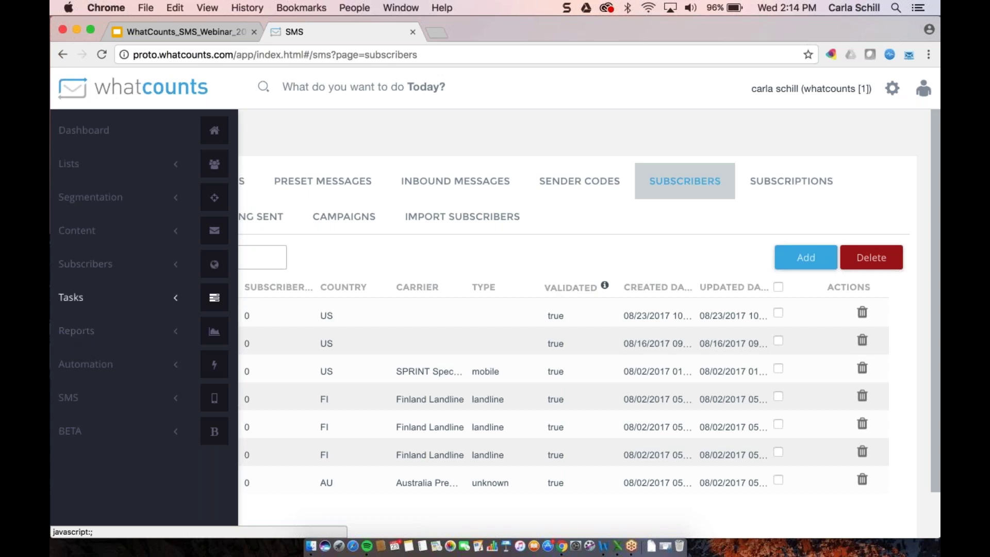
{"action": "left_click", "coordinate": [68, 405]}
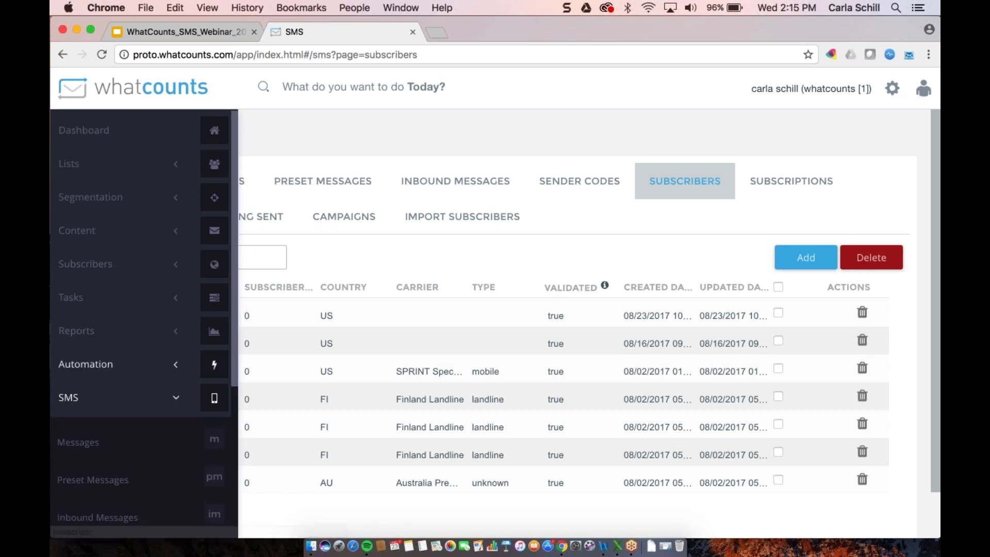
{"action": "scroll", "coordinate": [82, 381], "scroll_direction": "down", "scroll_amount": 5}
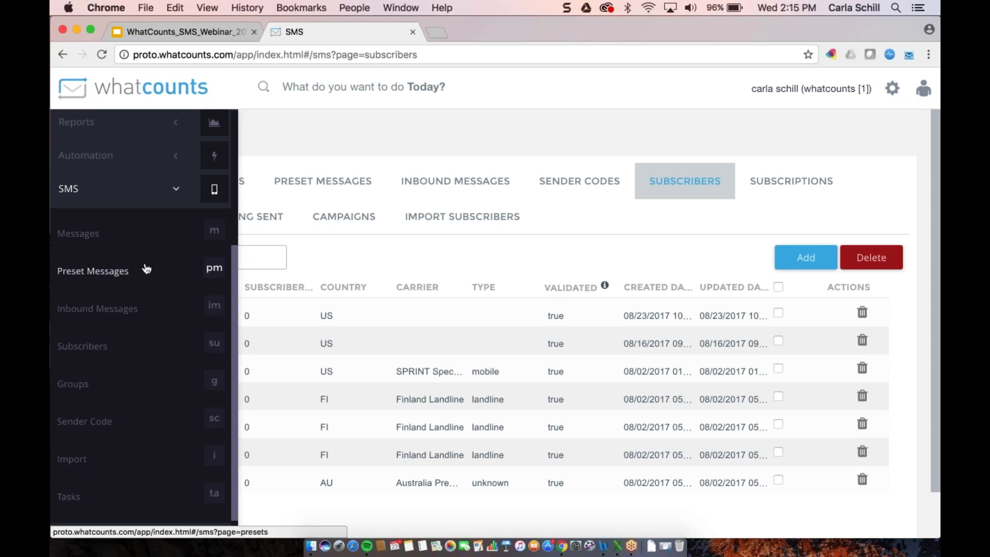
{"action": "left_click", "coordinate": [82, 239]}
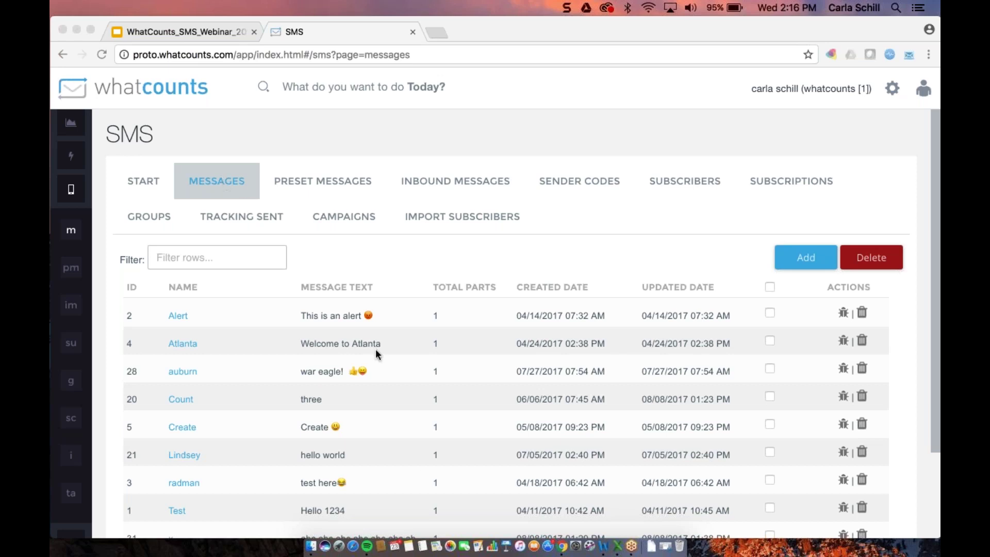
- Open the Alert message for editing and go to its name
{"action": "scroll", "coordinate": [422, 464], "scroll_direction": "down", "scroll_amount": 4}
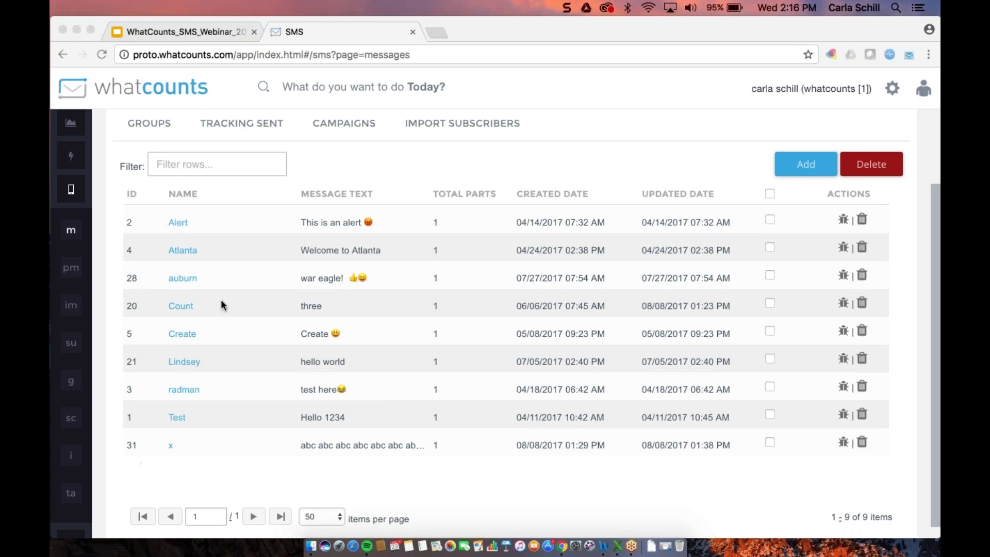
{"action": "left_click", "coordinate": [185, 220]}
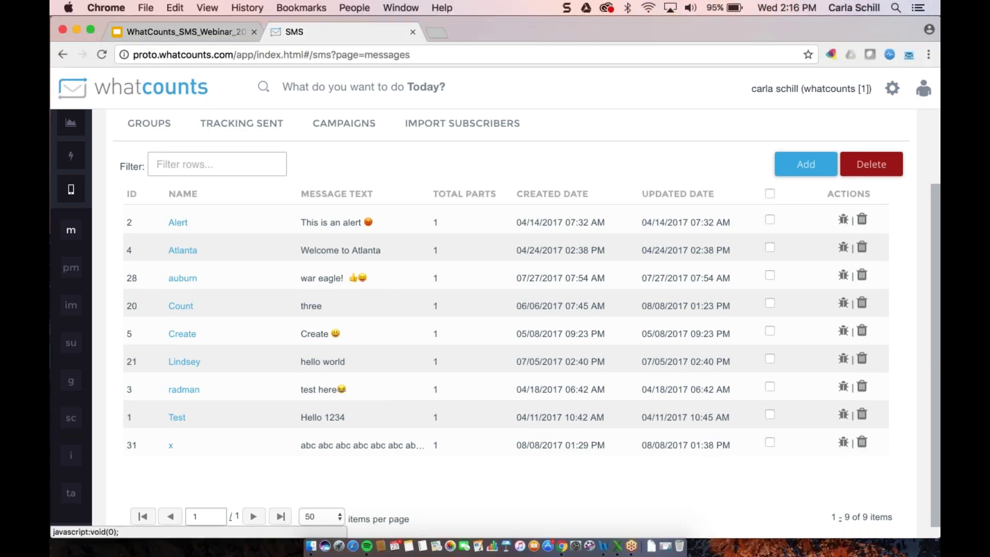
{"action": "left_click", "coordinate": [178, 224]}
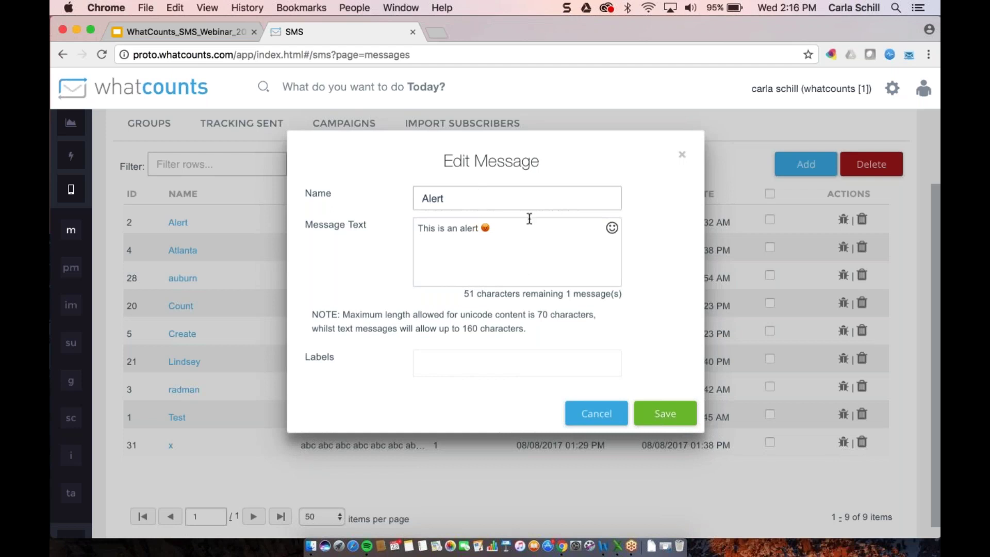
{"action": "left_click", "coordinate": [526, 202]}
{"action": "left_click_drag", "start_coordinate": [459, 201], "coordinate": [422, 199]}
{"action": "left_click", "coordinate": [475, 197]}
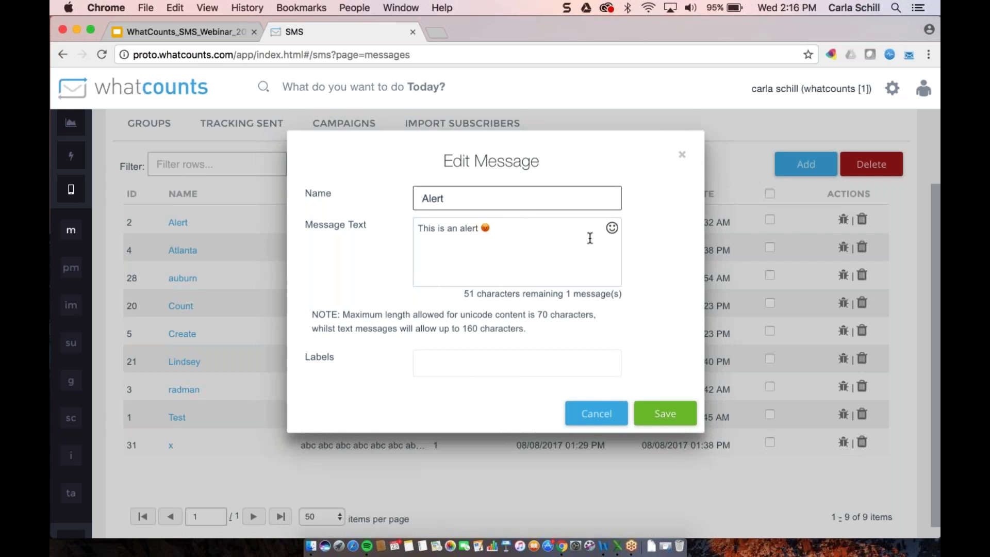
- Browse the emoji categories and append the first grinning-face smiley to the end of the Alert message text
{"action": "left_click", "coordinate": [512, 232]}
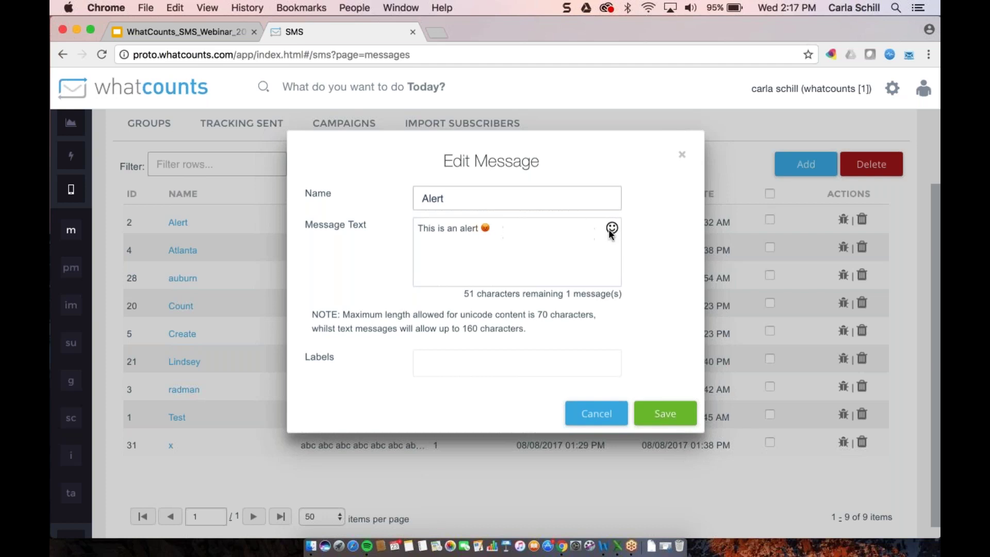
{"action": "left_click", "coordinate": [612, 228]}
{"action": "left_click", "coordinate": [612, 229]}
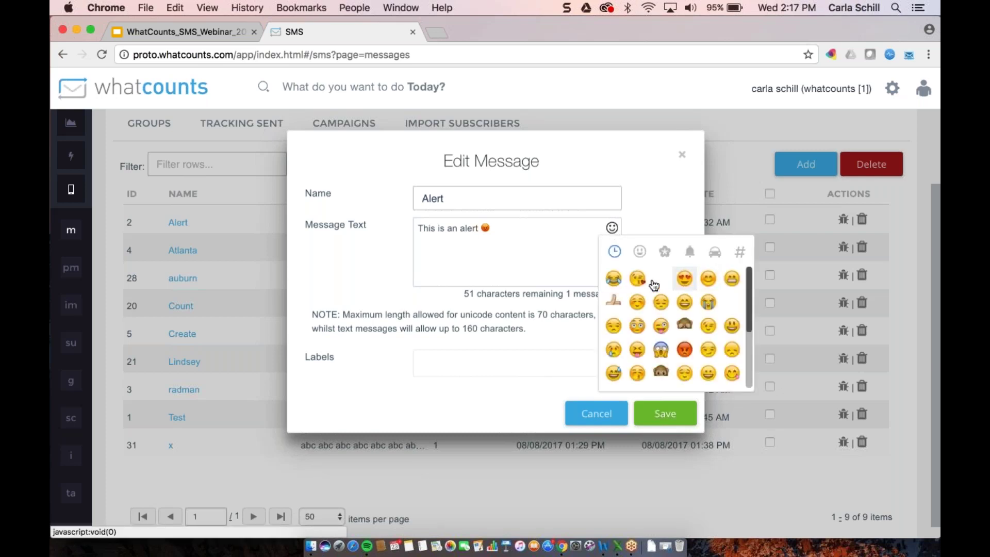
{"action": "left_click", "coordinate": [640, 253]}
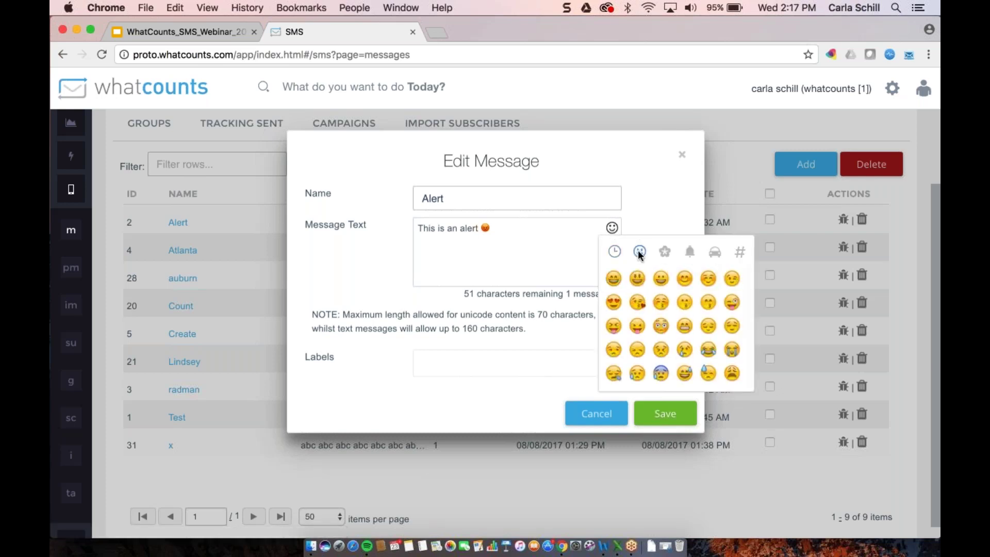
{"action": "left_click", "coordinate": [664, 252]}
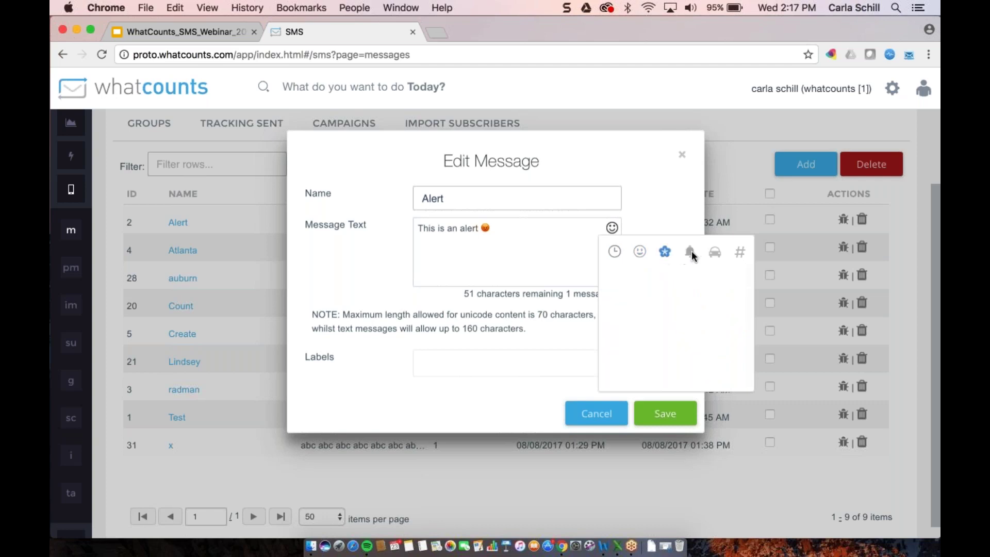
{"action": "left_click", "coordinate": [691, 251]}
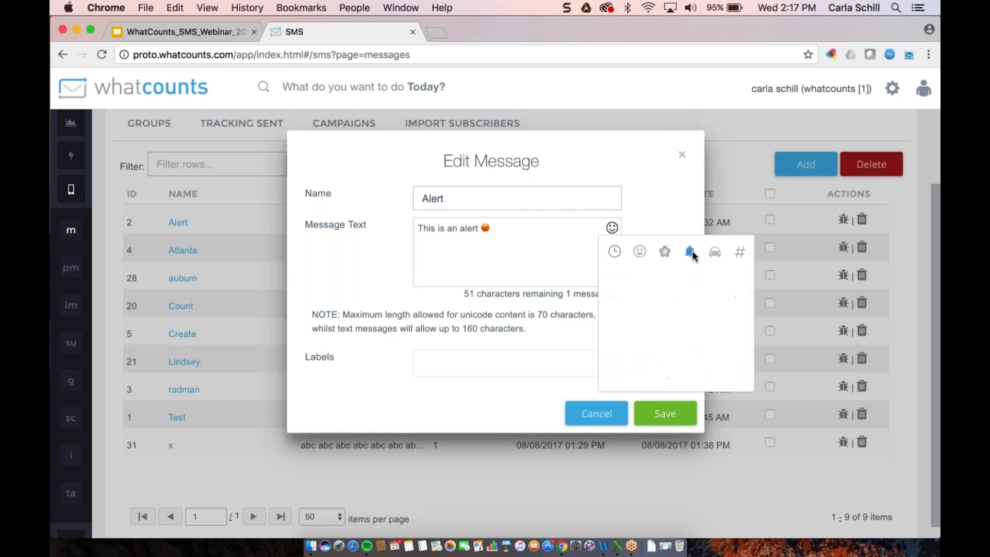
{"action": "left_click", "coordinate": [638, 253]}
{"action": "left_click", "coordinate": [612, 279]}
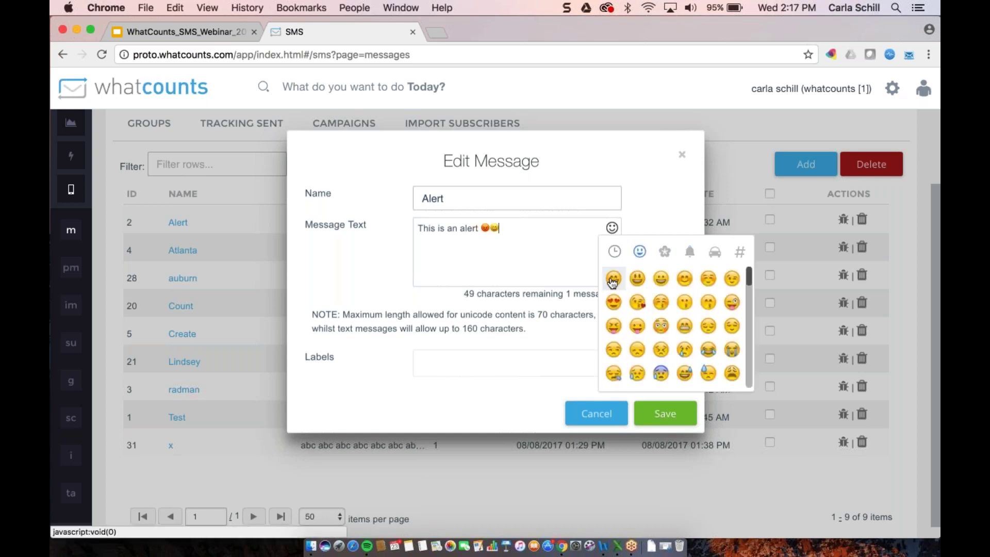
{"action": "left_click", "coordinate": [566, 262]}
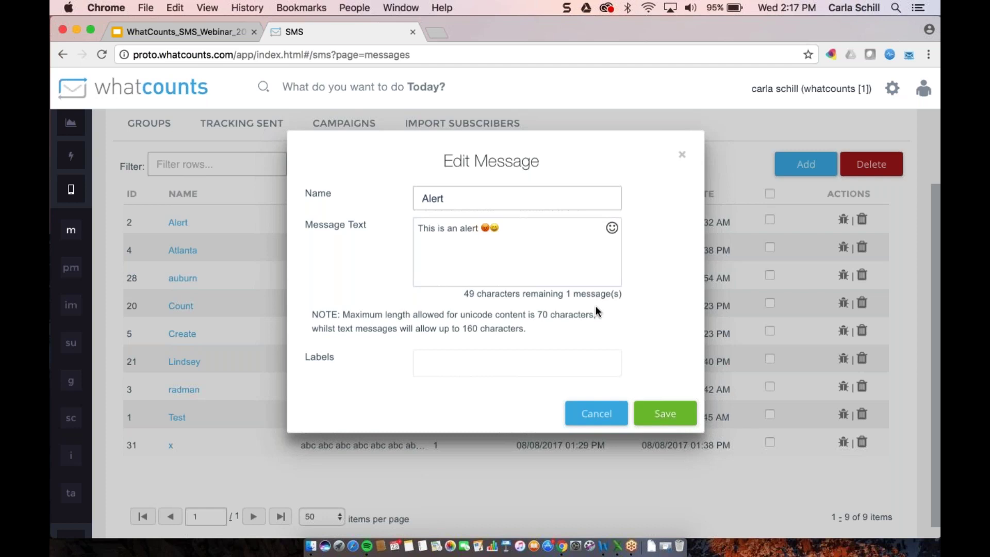
- Try a second line reading "this is an alert. please responsd" in the Alert message text
{"action": "left_click_drag", "start_coordinate": [465, 293], "coordinate": [628, 297]}
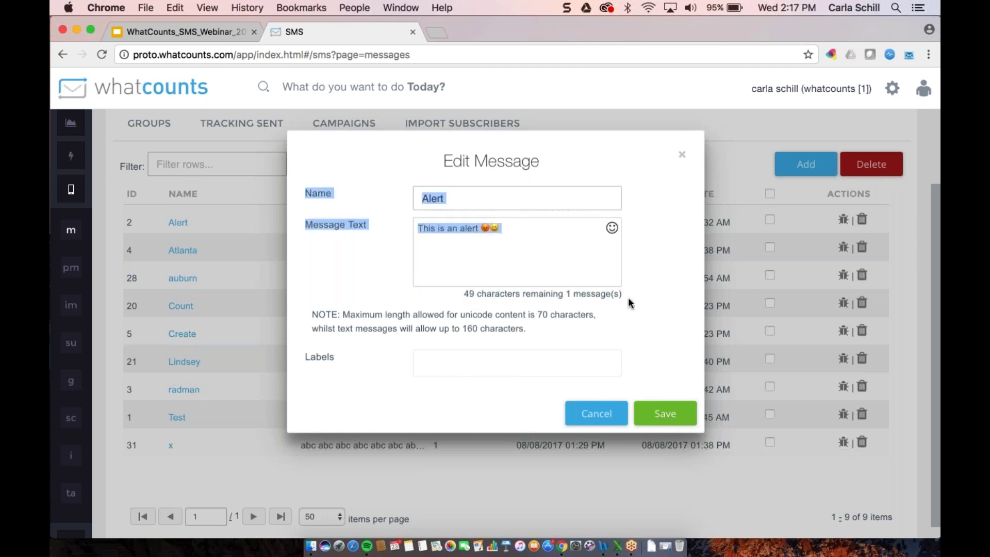
{"action": "left_click", "coordinate": [570, 257]}
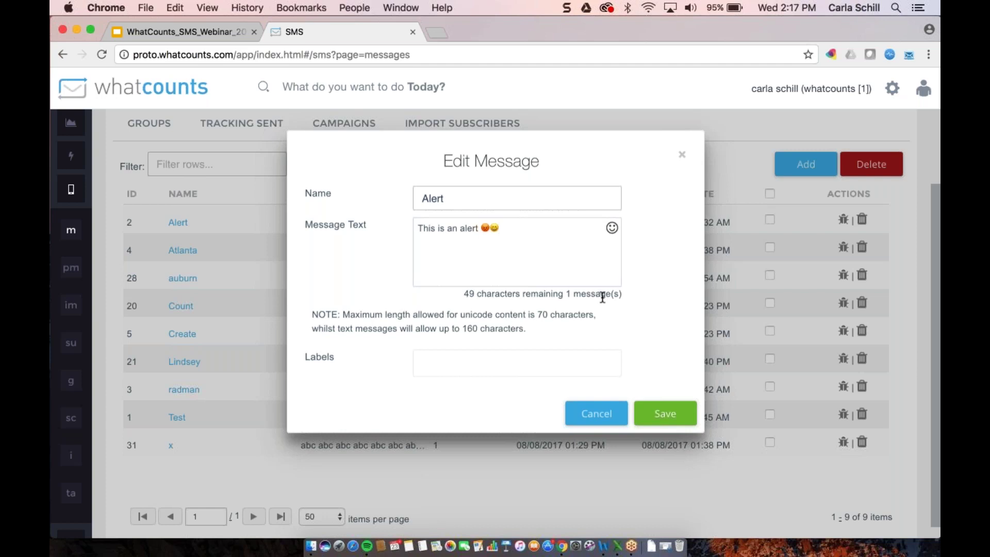
{"action": "type", "text": "this is an alert.  please response"}
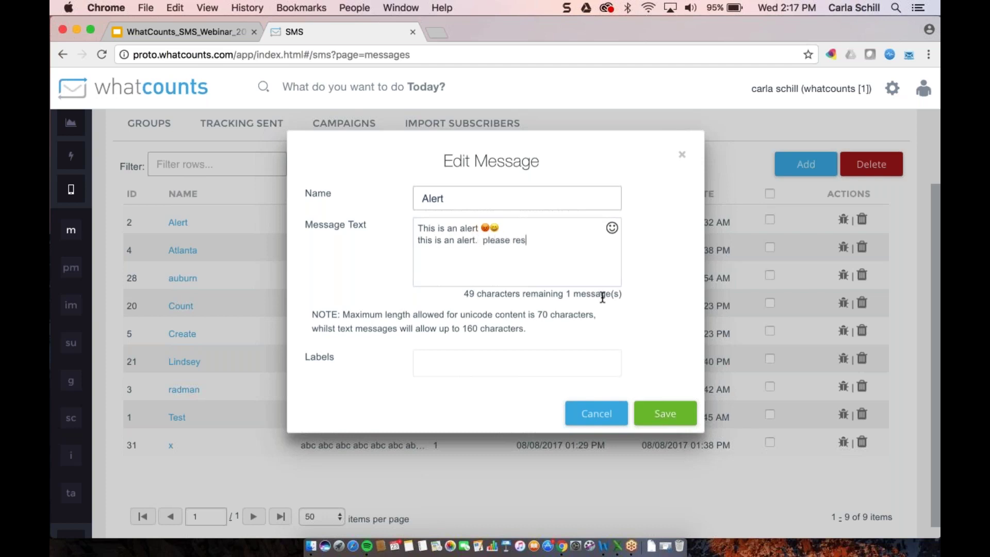
{"action": "key", "text": "BackSpace"}
{"action": "type", "text": "d"}
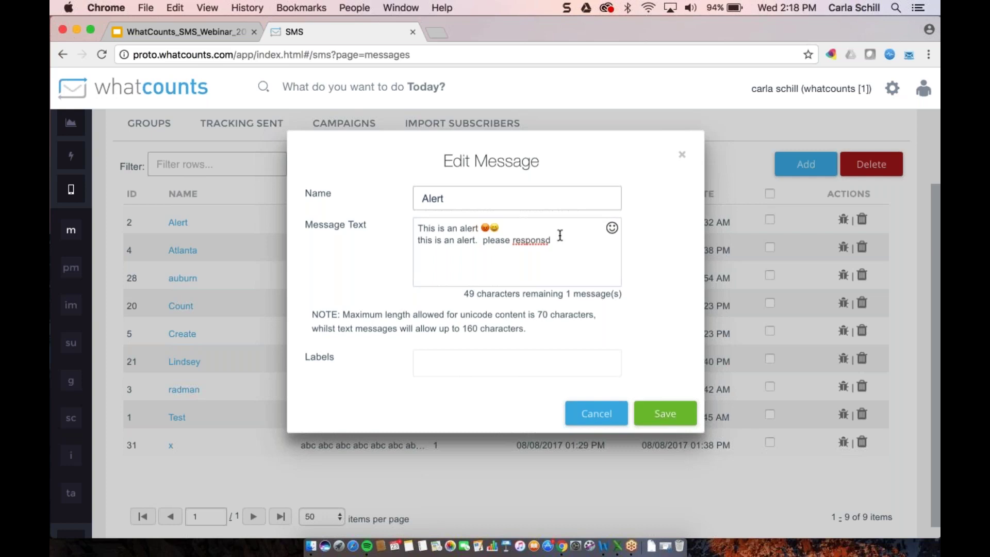
- Delete the second line of the Alert message text and save the message
{"action": "left_click_drag", "start_coordinate": [554, 240], "coordinate": [416, 242]}
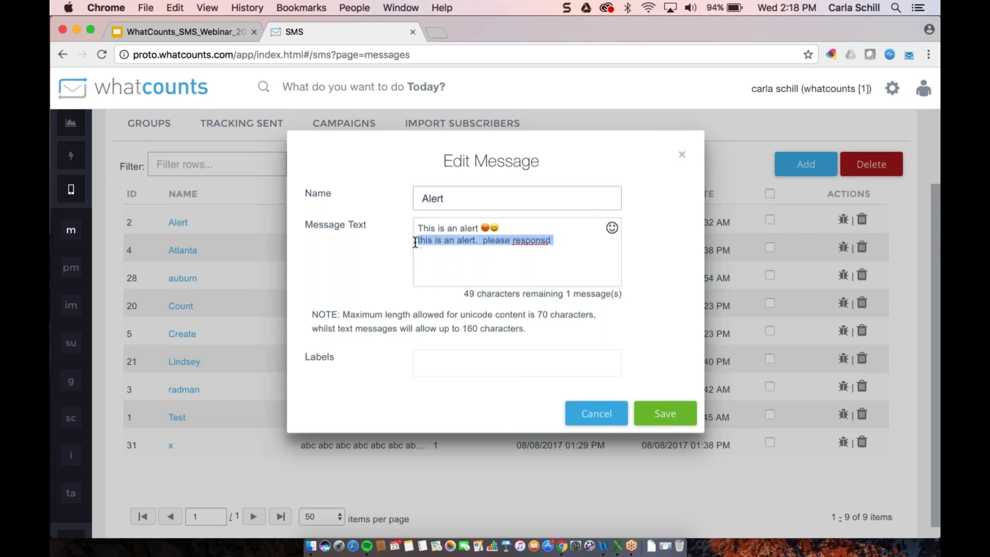
{"action": "key", "text": "BackSpace"}
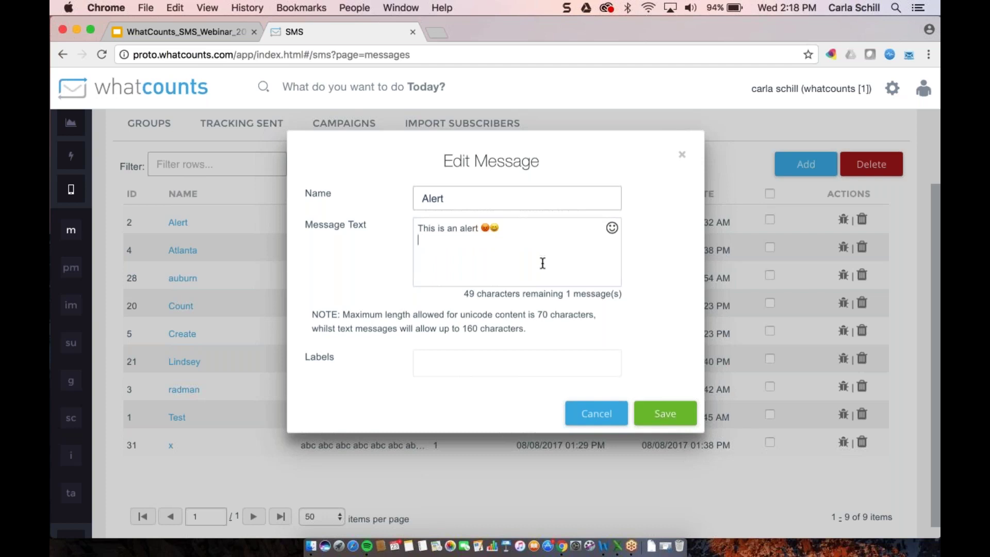
{"action": "left_click", "coordinate": [665, 413]}
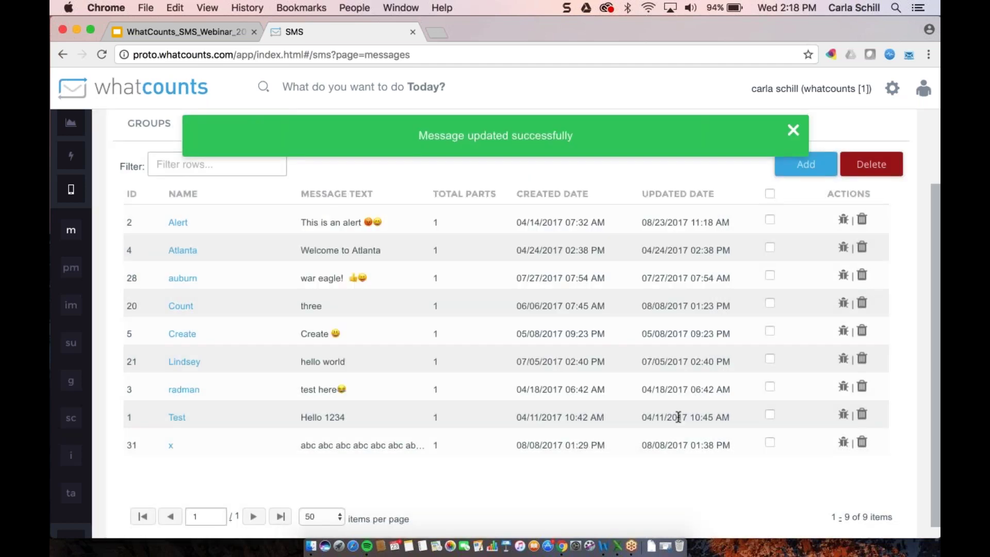
- View the Atlanta message's details and close it without saving
{"action": "left_click", "coordinate": [190, 251]}
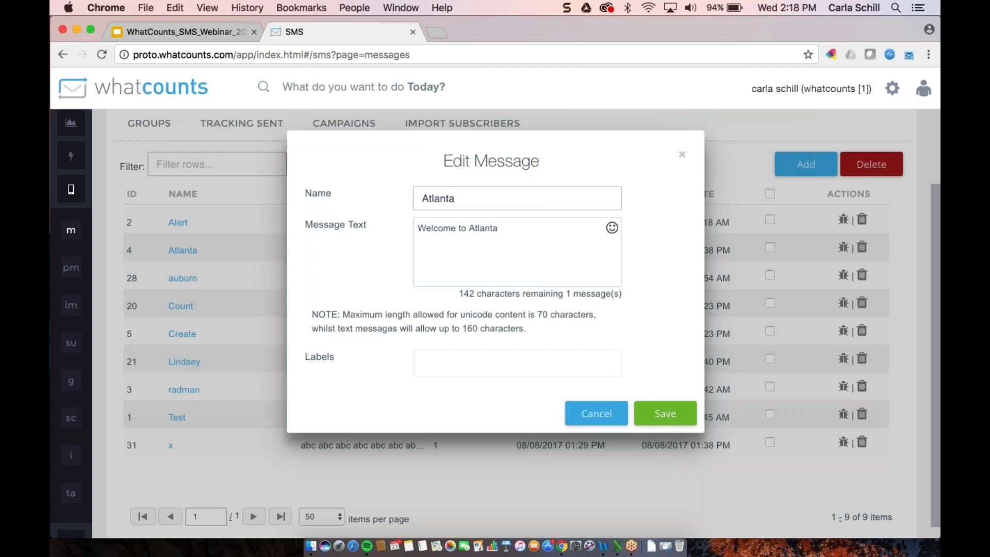
{"action": "left_click", "coordinate": [598, 415]}
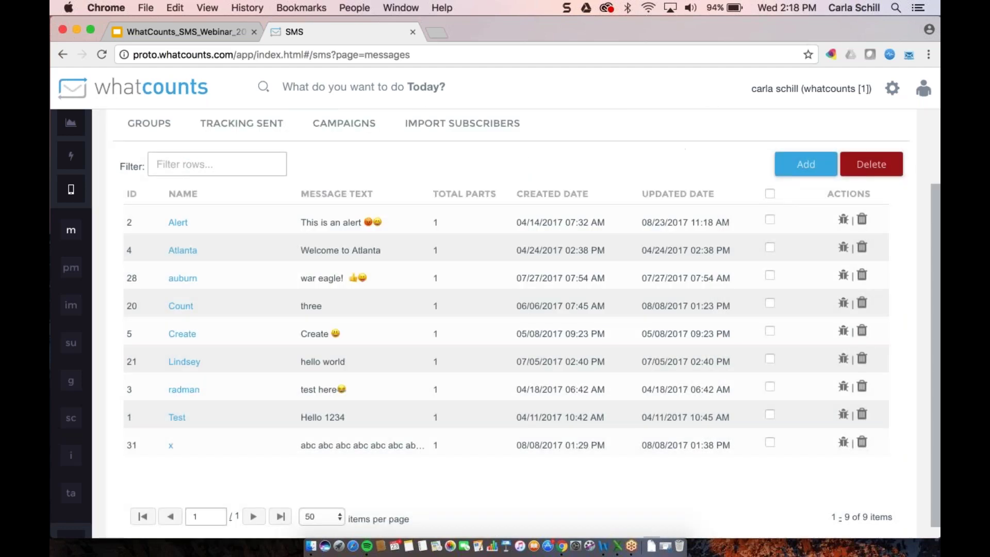
- Show the preset messages and inspect the Help preset, closing it without saving
{"action": "scroll", "coordinate": [274, 326], "scroll_direction": "up", "scroll_amount": 3}
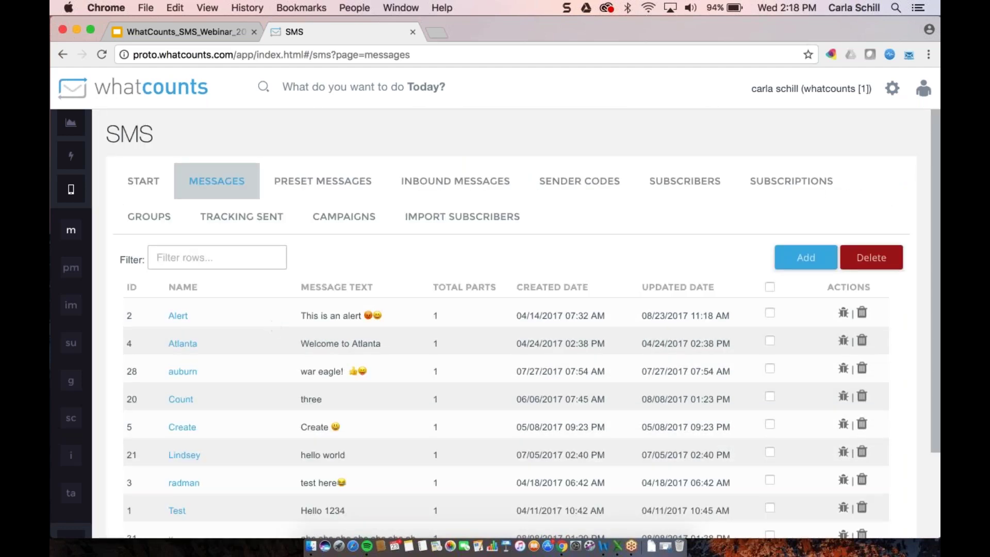
{"action": "left_click", "coordinate": [323, 181]}
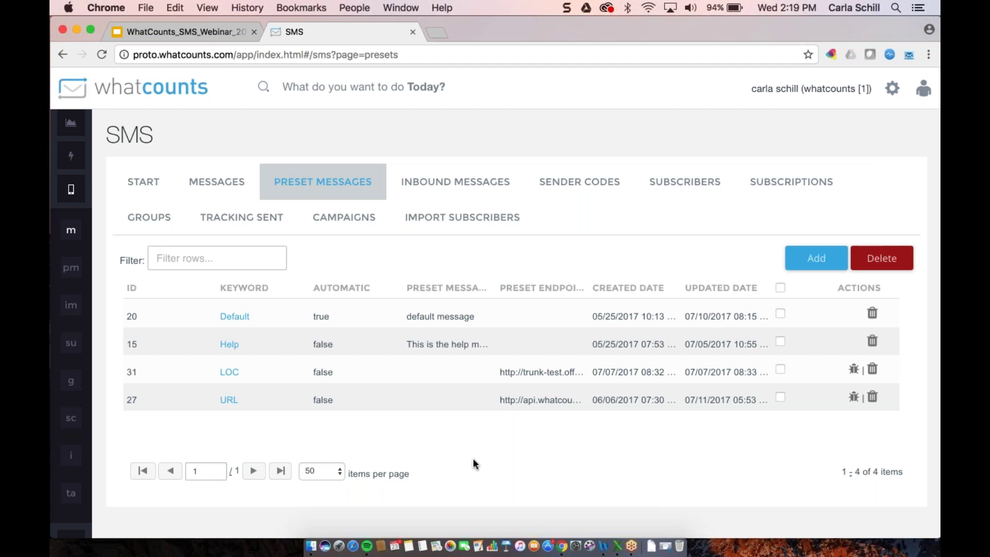
{"action": "left_click", "coordinate": [228, 345]}
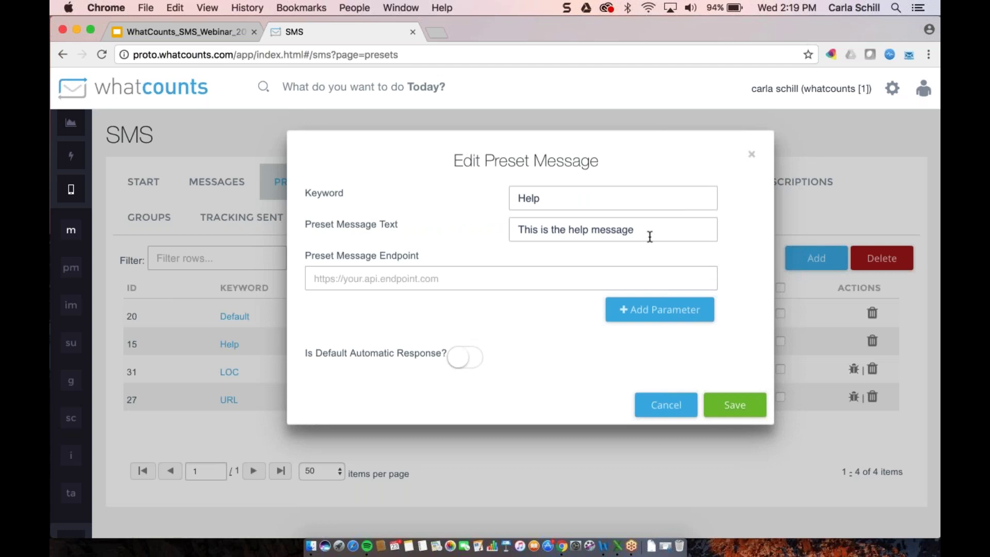
{"action": "left_click", "coordinate": [666, 407]}
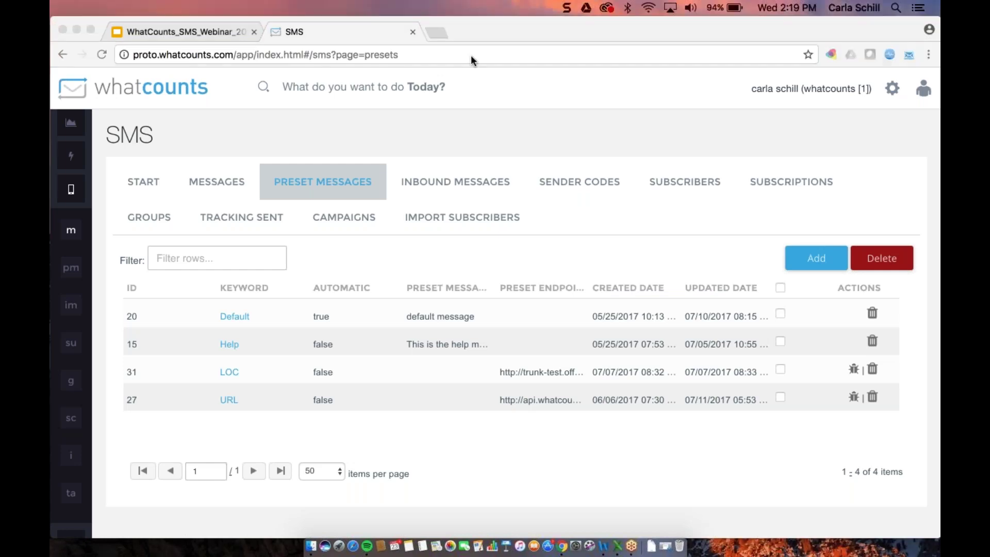
- Try to add a preset message with the keyword HELP and text starting "Hello, please call" followed by a phone number
{"action": "left_click", "coordinate": [813, 263]}
{"action": "left_click", "coordinate": [540, 196]}
{"action": "type", "text": "HELP"}
{"action": "key", "text": "Tab"}
{"action": "type", "text": "Hello, please call 770-555-1212"}
{"action": "left_click", "coordinate": [737, 407]}
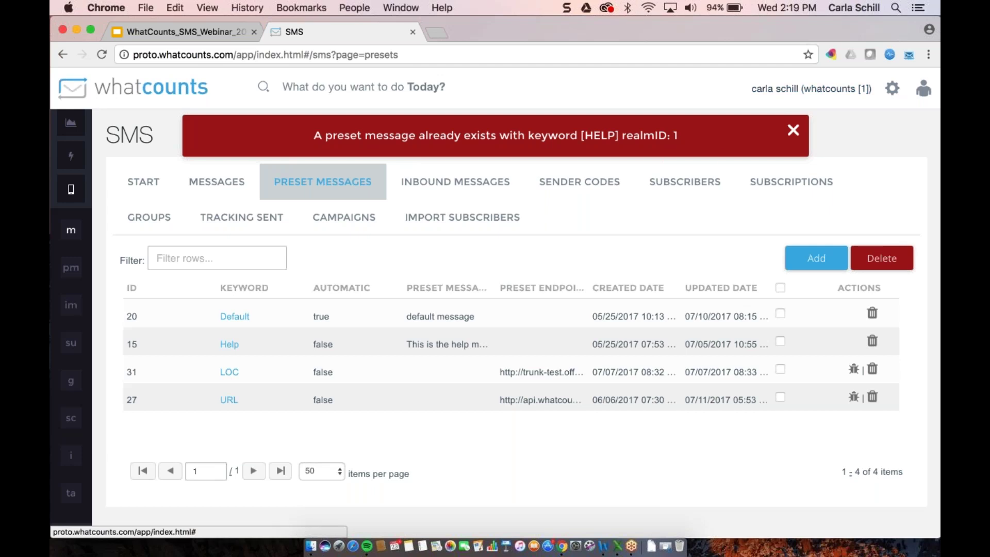
{"action": "left_click", "coordinate": [793, 131]}
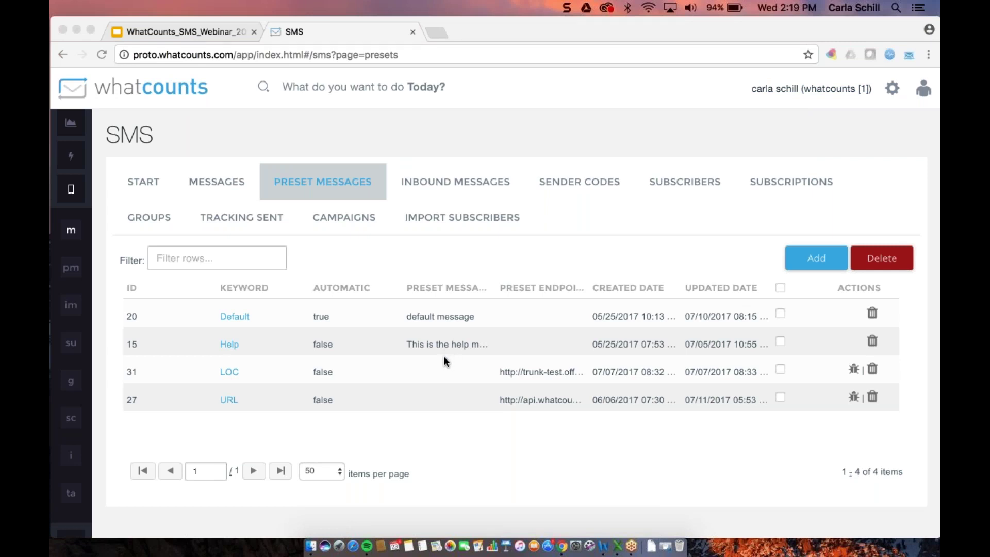
- Review the SMS inbound messages, the sender codes and the subscribers list
{"action": "left_click", "coordinate": [461, 186]}
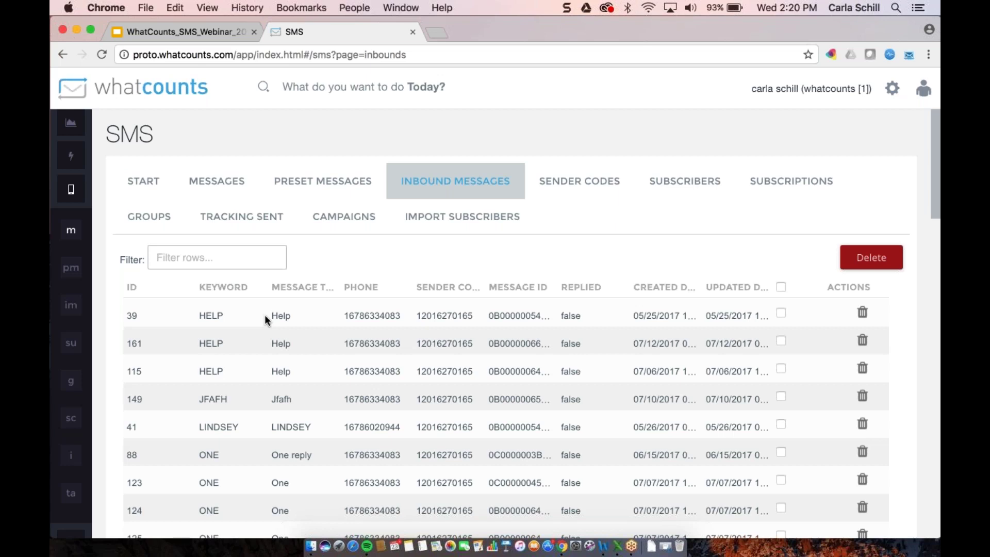
{"action": "left_click", "coordinate": [581, 188]}
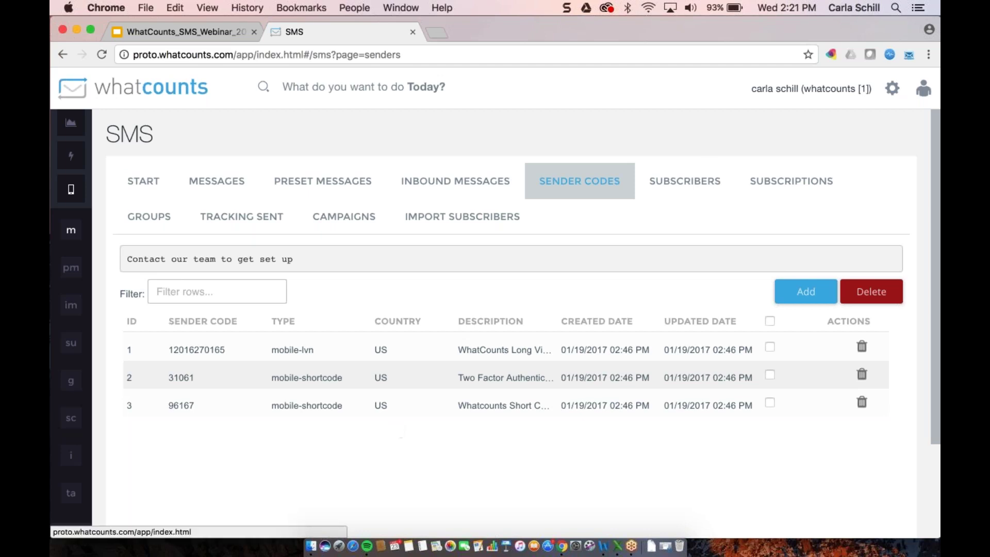
{"action": "left_click", "coordinate": [681, 184]}
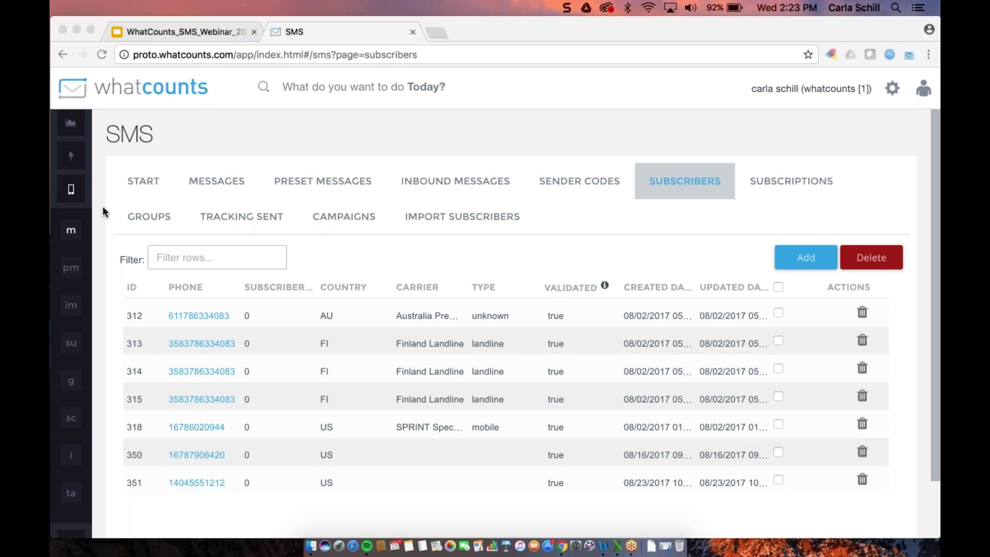
{"action": "left_click", "coordinate": [784, 138]}
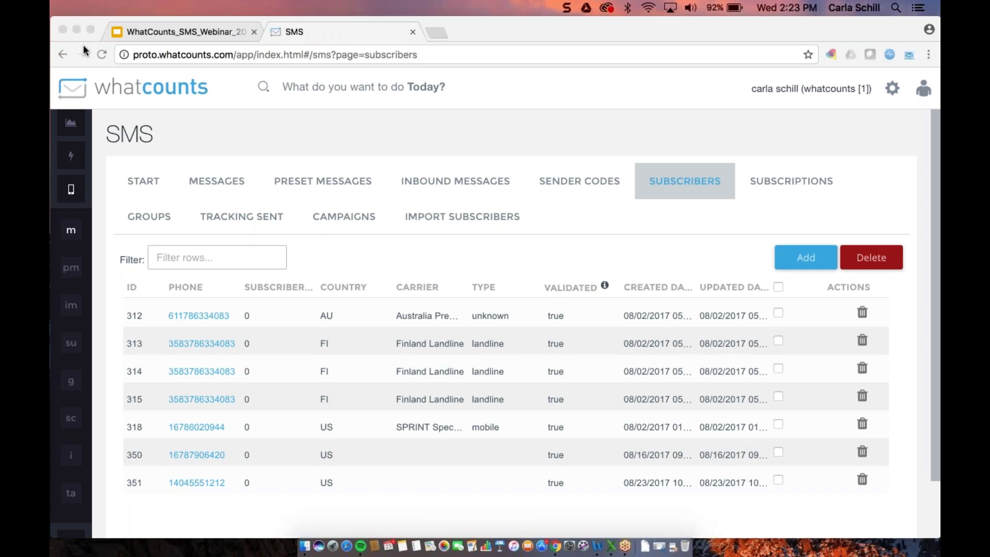
- Open the SMS subscriber import page and review the import instructions for file type, valid columns and sample rows
{"action": "left_click", "coordinate": [471, 216]}
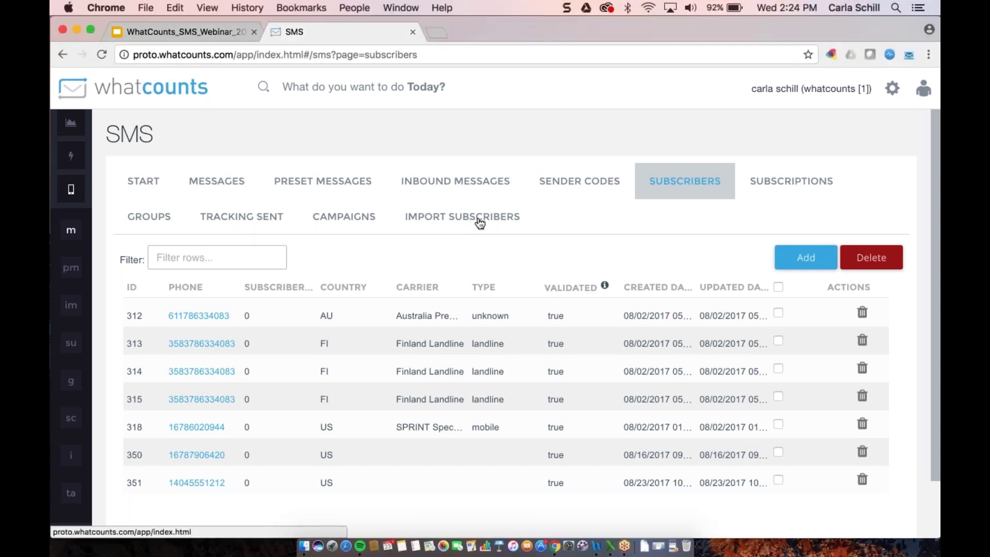
{"action": "left_click", "coordinate": [479, 222]}
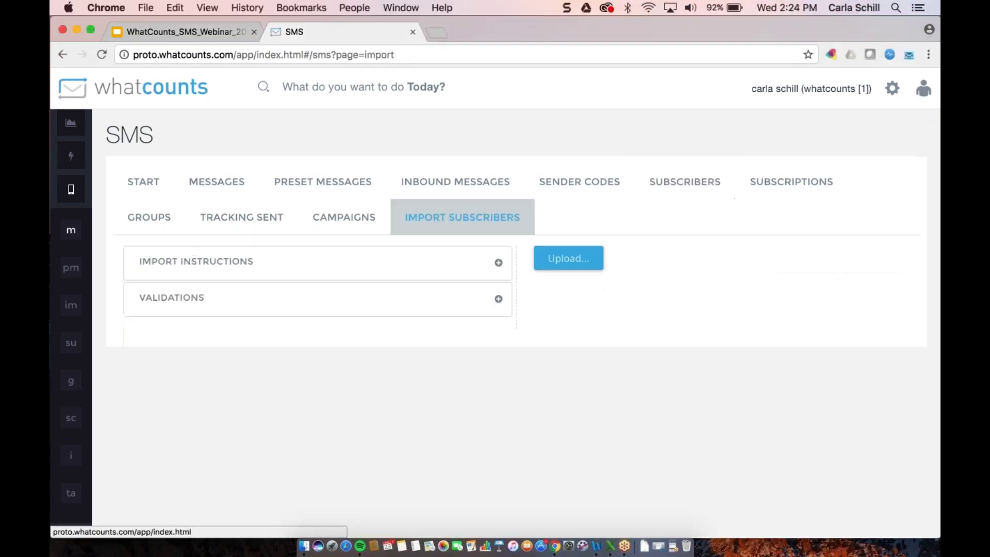
{"action": "left_click", "coordinate": [498, 263]}
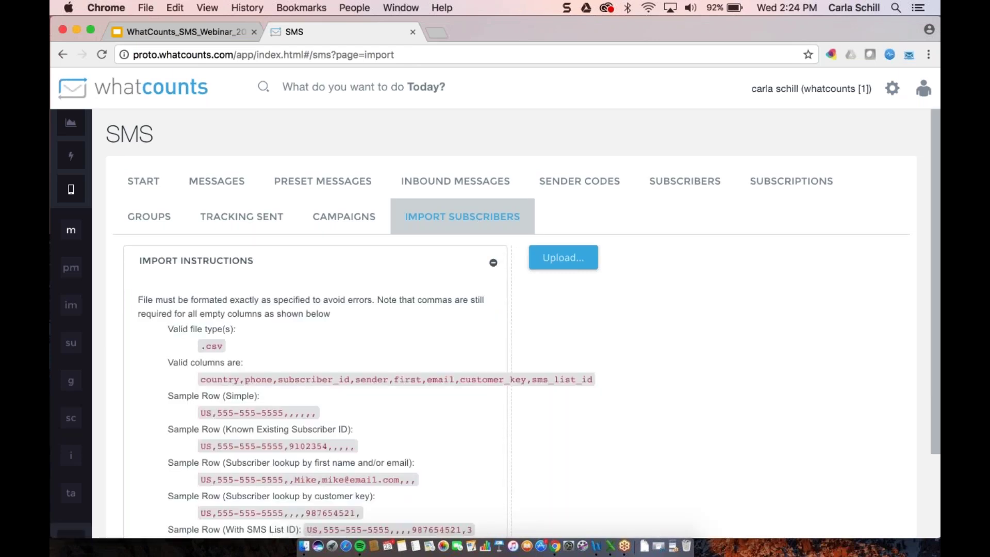
{"action": "scroll", "coordinate": [510, 323], "scroll_direction": "down", "scroll_amount": 4}
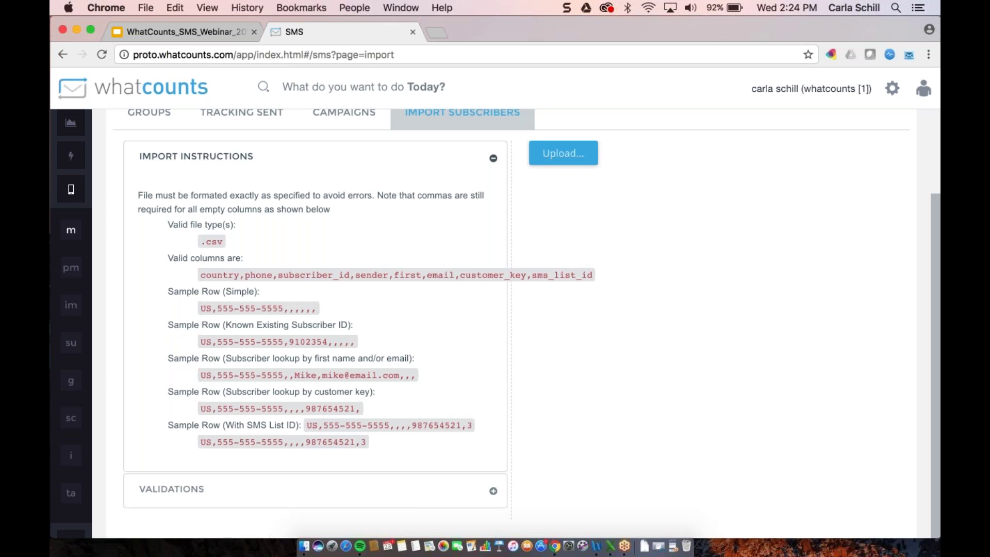
- Upload SMSImport.csv from the Desktop as the subscriber import file and dismiss the upload notification
{"action": "left_click", "coordinate": [569, 157]}
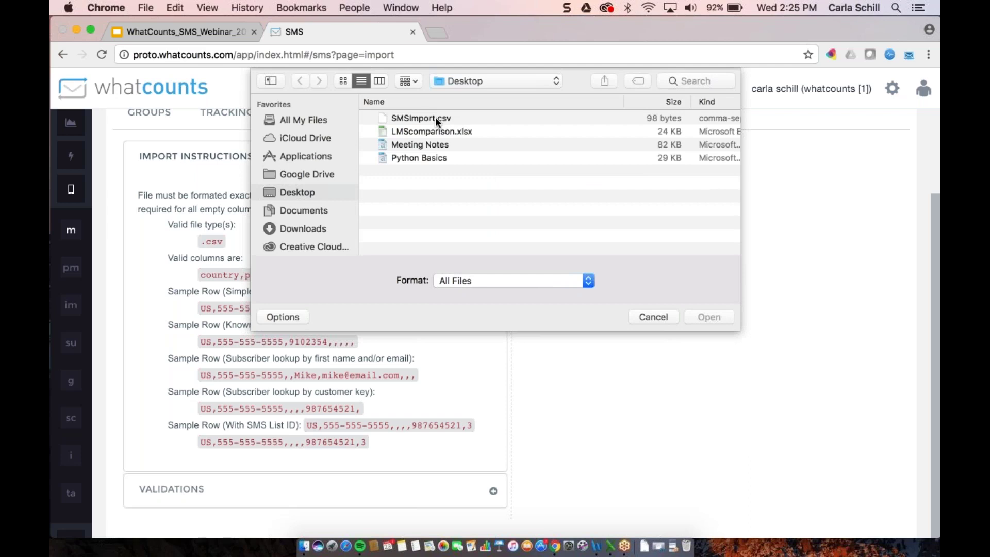
{"action": "left_click", "coordinate": [435, 118]}
{"action": "key", "text": "Return"}
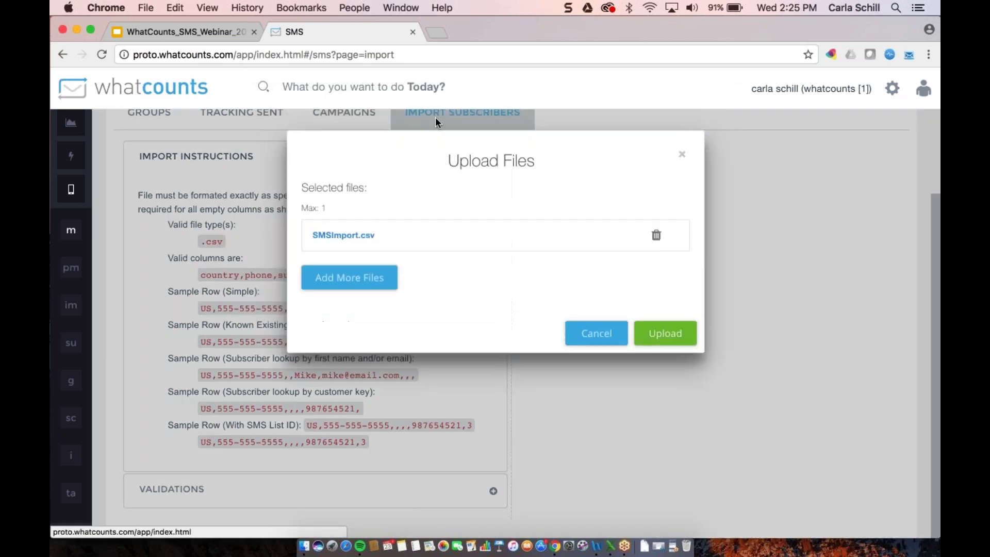
{"action": "left_click", "coordinate": [668, 336]}
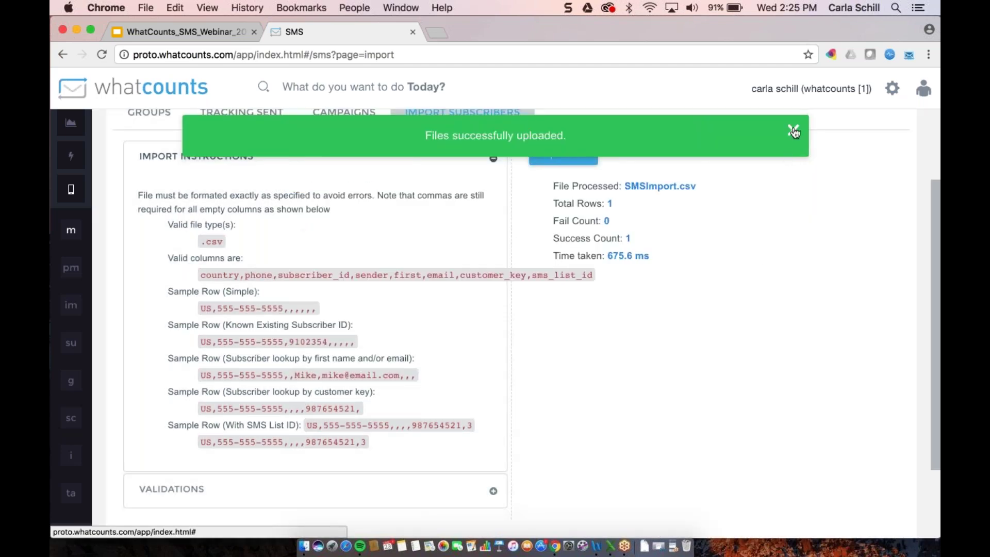
{"action": "left_click", "coordinate": [792, 130]}
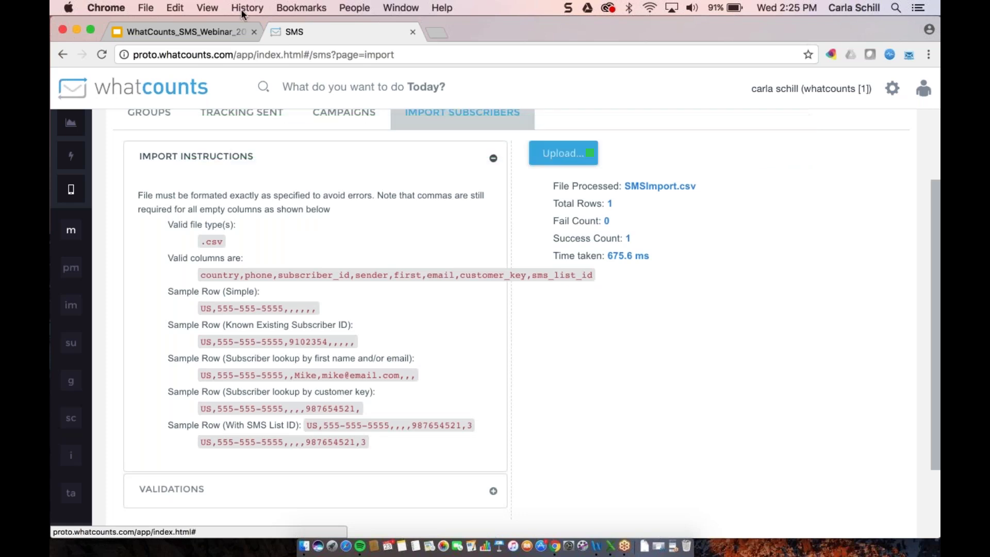
- Open SMSImport.csv from the desktop in Excel, inspect its country and phone columns, and return to Chrome
{"action": "left_click", "coordinate": [76, 29]}
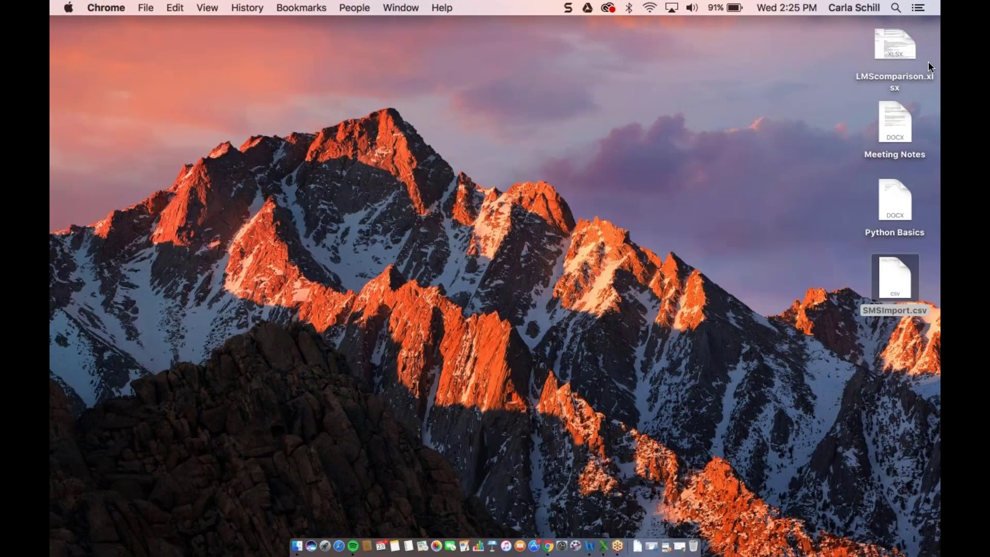
{"action": "double_click", "coordinate": [896, 275]}
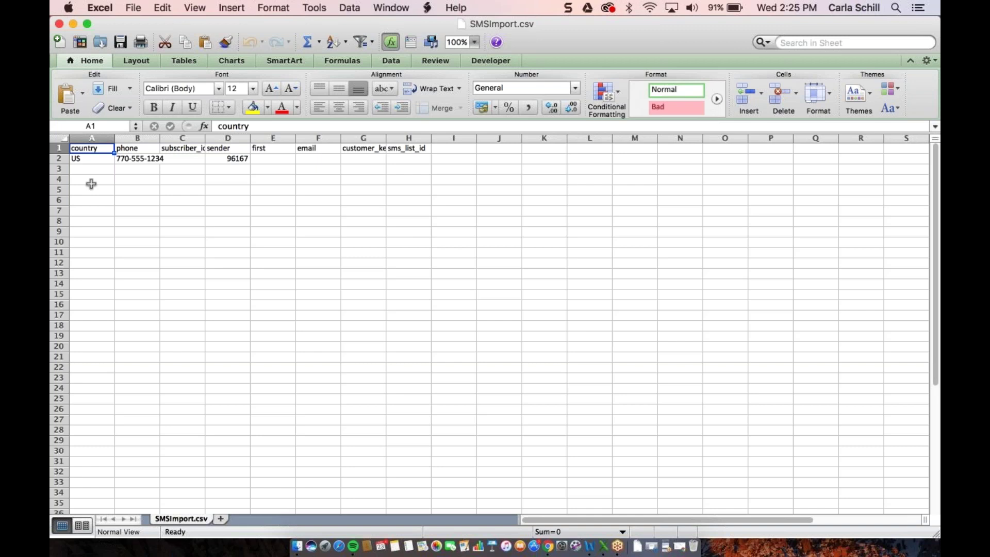
{"action": "left_click", "coordinate": [131, 150]}
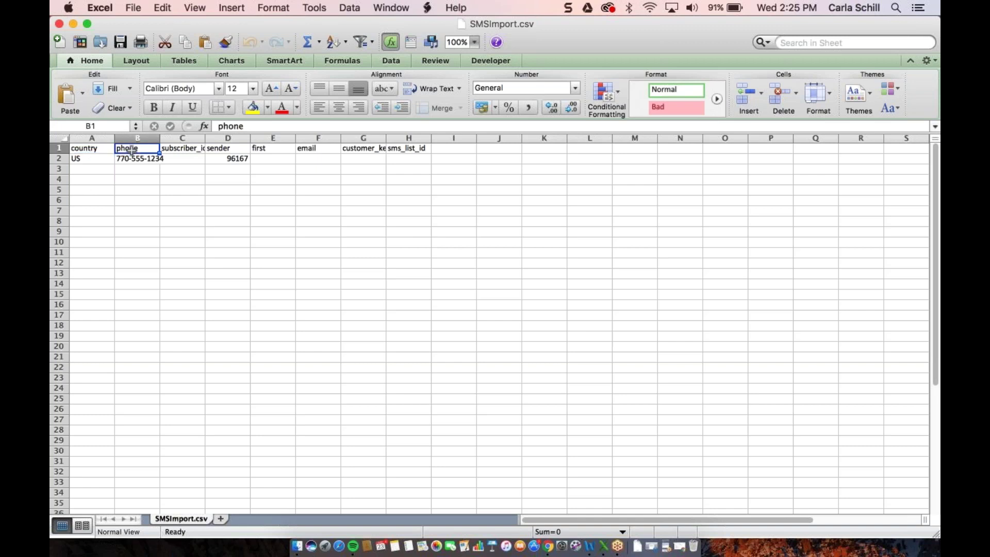
{"action": "left_click", "coordinate": [105, 149]}
{"action": "left_click", "coordinate": [136, 149]}
{"action": "left_click", "coordinate": [73, 24]}
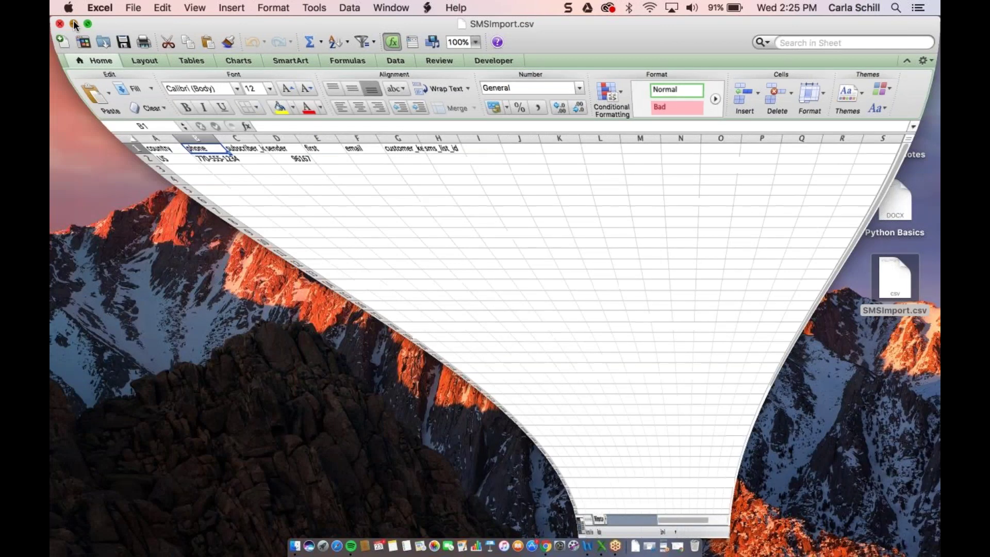
{"action": "left_click", "coordinate": [541, 545]}
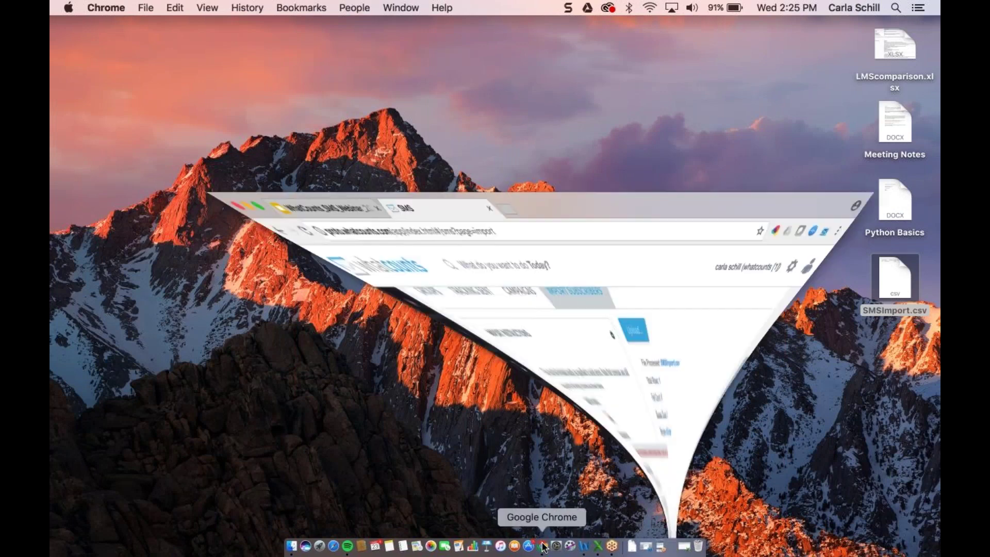
- Show the SMS subscribers sorted by created date with the newest first, and review the whole list
{"action": "scroll", "coordinate": [480, 141], "scroll_direction": "up", "scroll_amount": 4}
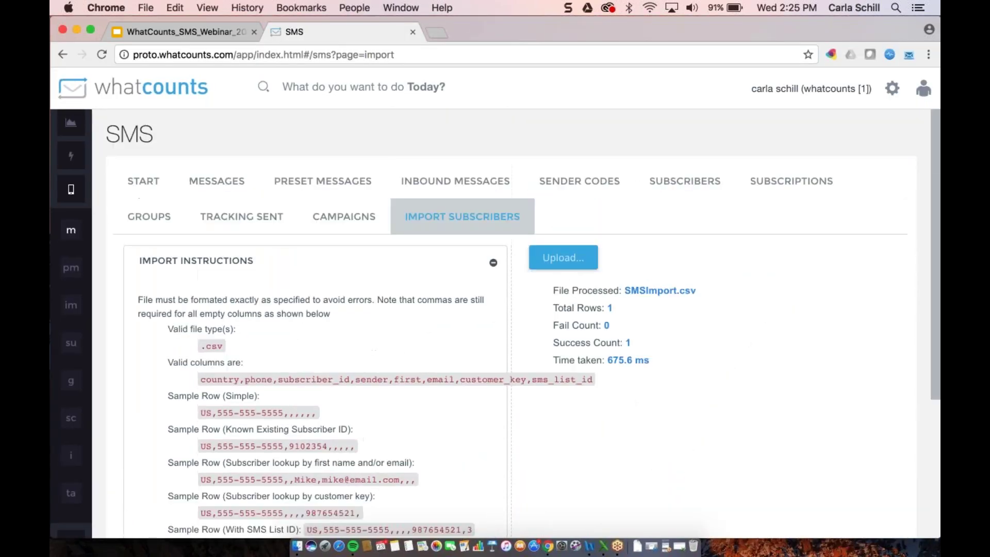
{"action": "left_click", "coordinate": [698, 186]}
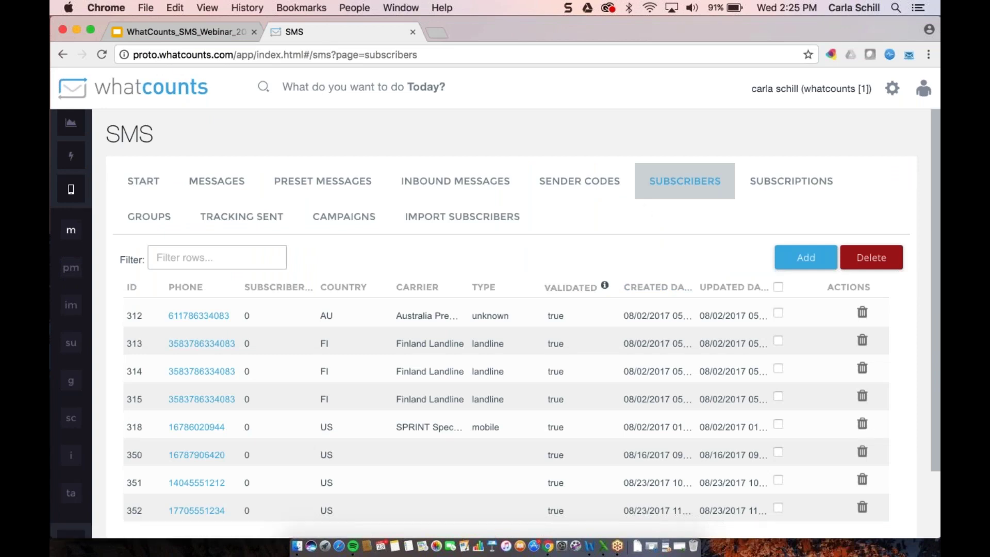
{"action": "left_click", "coordinate": [662, 289]}
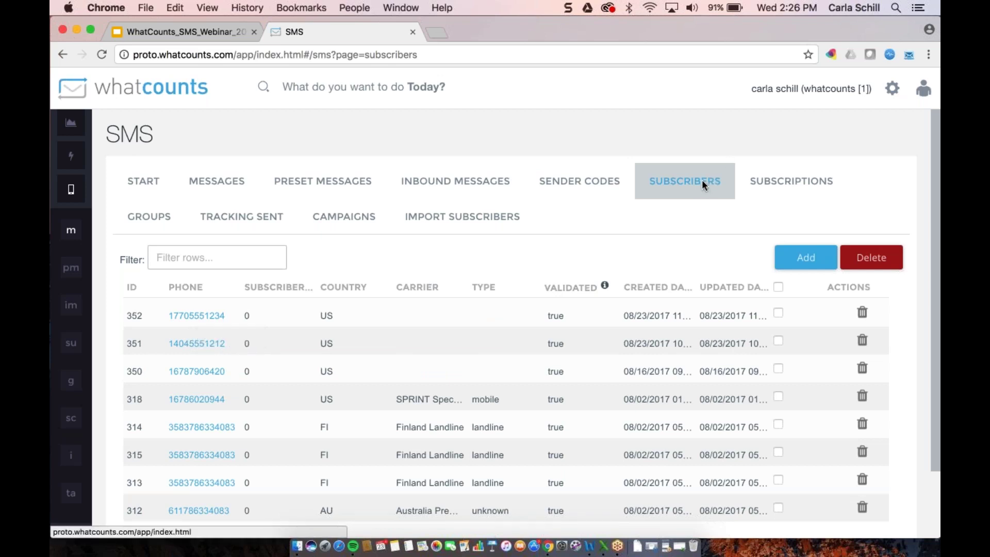
{"action": "scroll", "coordinate": [309, 436], "scroll_direction": "down", "scroll_amount": 3}
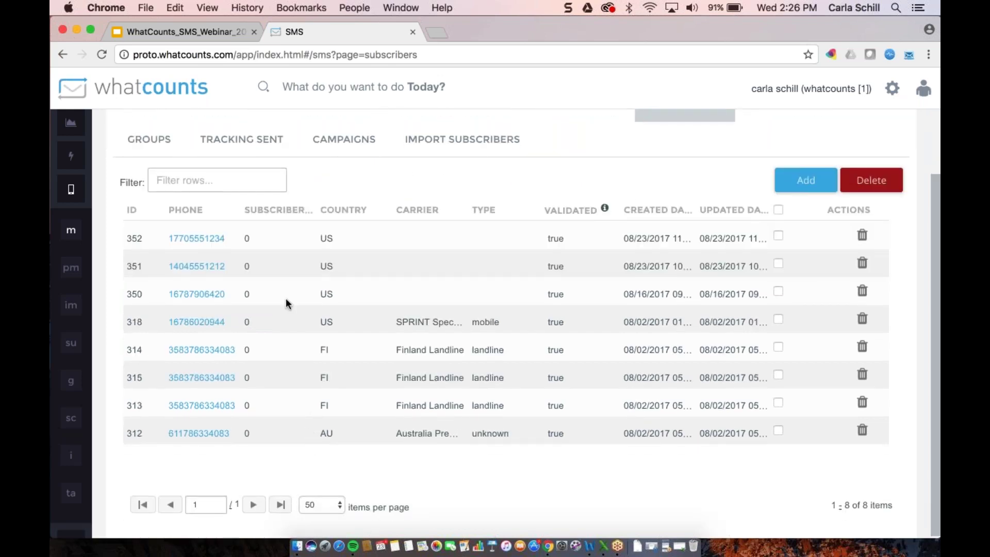
{"action": "scroll", "coordinate": [275, 320], "scroll_direction": "up", "scroll_amount": 3}
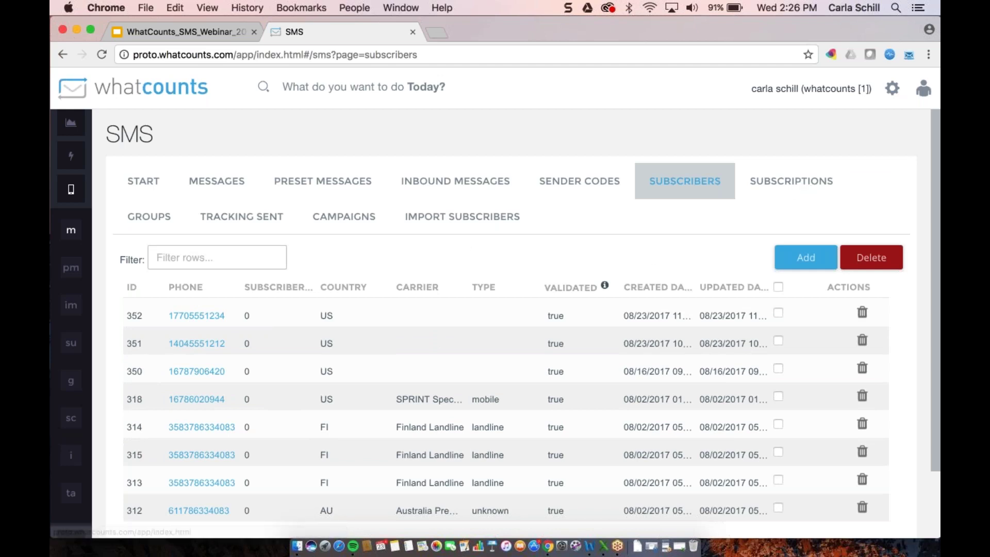
- Open the Deploy Campaign form from the main navigation's Tasks section and set the deploy preference to SMS Only
{"action": "mouse_move", "coordinate": [90, 268]}
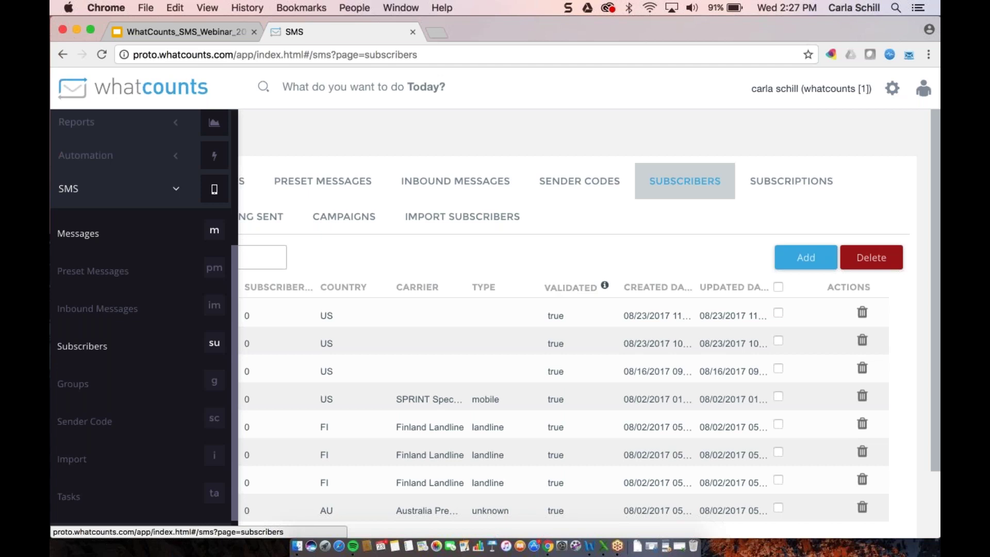
{"action": "scroll", "coordinate": [103, 381], "scroll_direction": "down", "scroll_amount": 1}
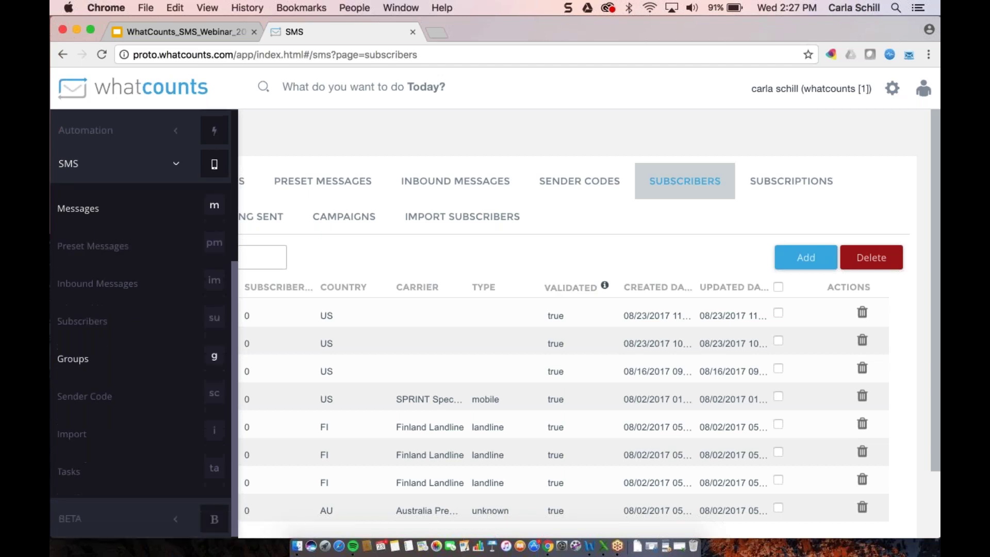
{"action": "scroll", "coordinate": [144, 321], "scroll_direction": "up", "scroll_amount": 5}
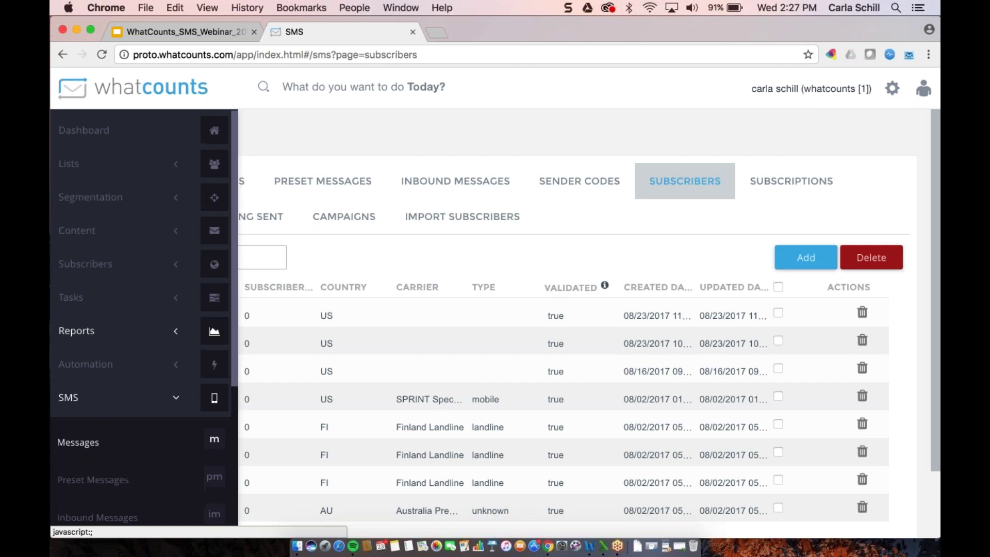
{"action": "left_click", "coordinate": [72, 302]}
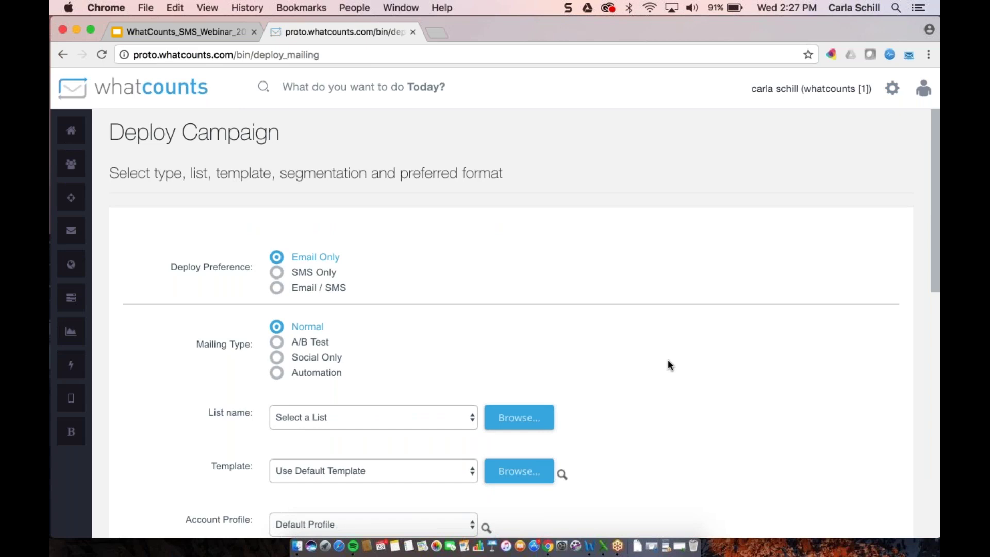
{"action": "scroll", "coordinate": [667, 361], "scroll_direction": "down", "scroll_amount": 2}
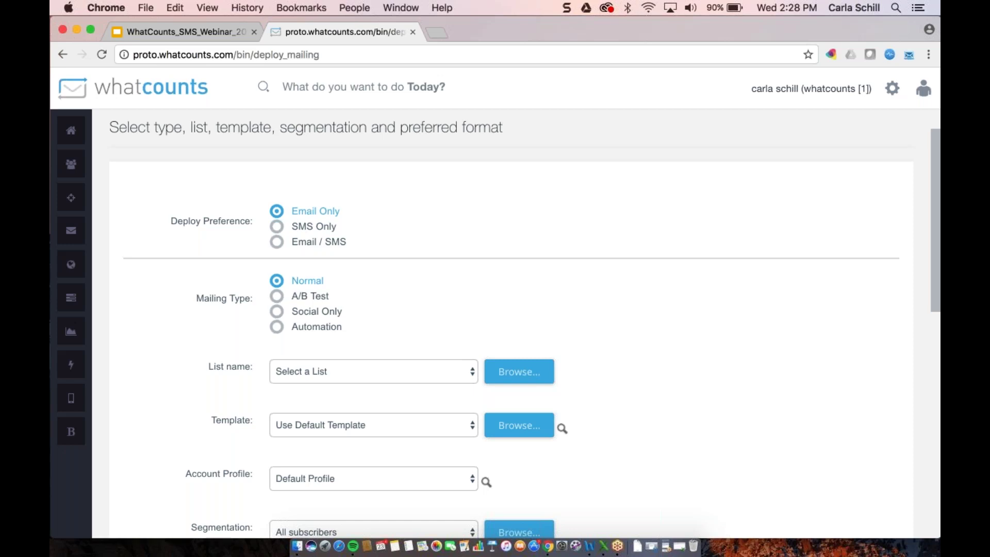
{"action": "left_click", "coordinate": [277, 228]}
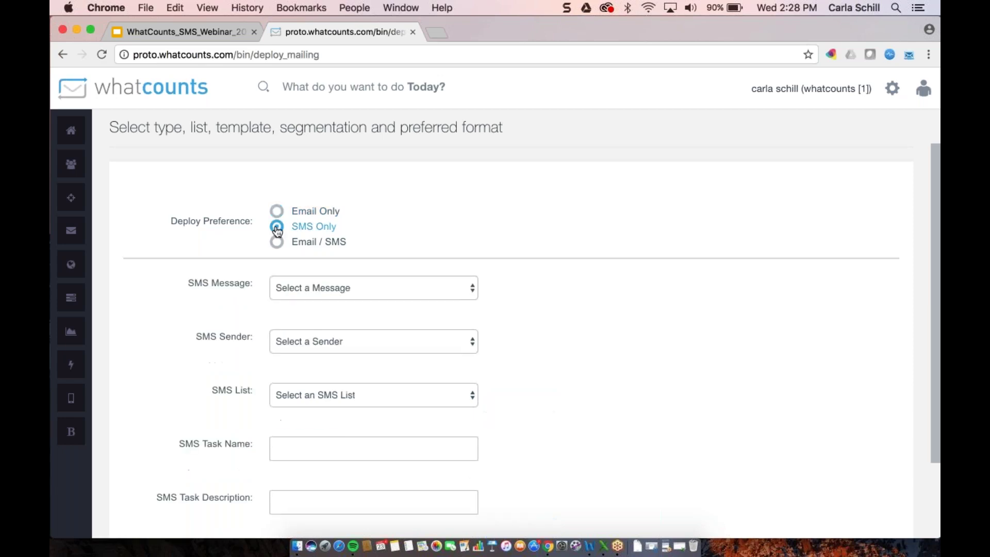
- Choose the Atlanta SMS message, the sender with the full-length phone number, and the first available SMS list
{"action": "left_click", "coordinate": [345, 289]}
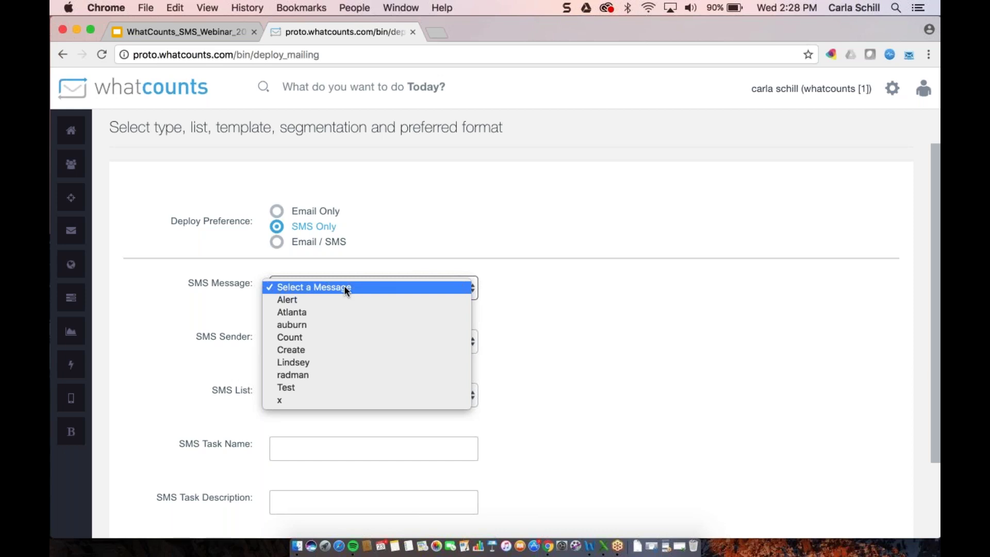
{"action": "left_click", "coordinate": [316, 312]}
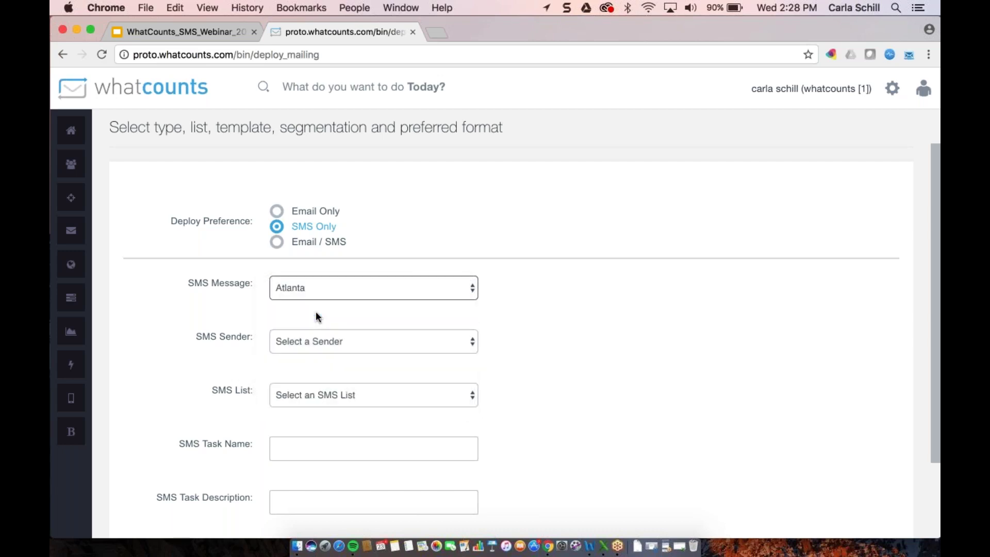
{"action": "left_click", "coordinate": [336, 342]}
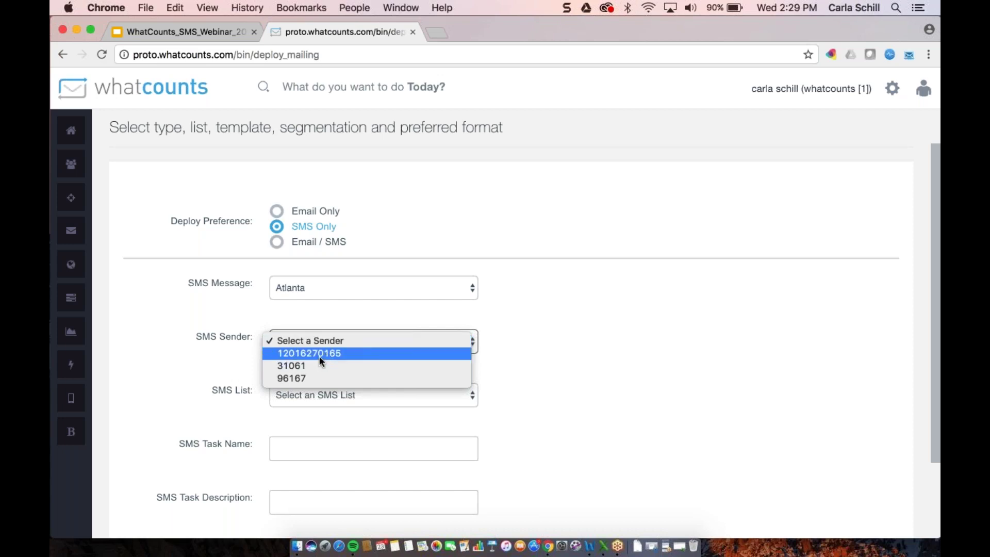
{"action": "left_click", "coordinate": [320, 355]}
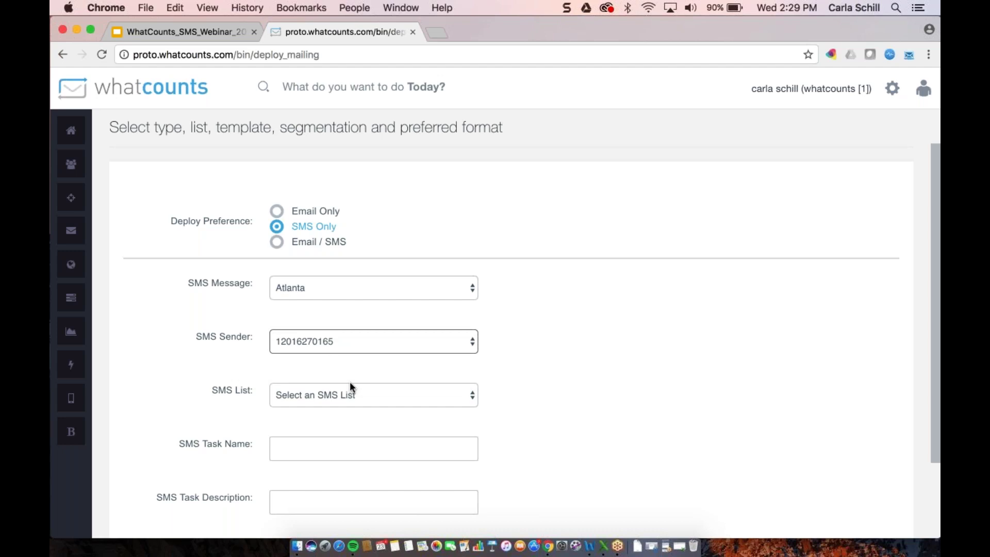
{"action": "left_click", "coordinate": [332, 395]}
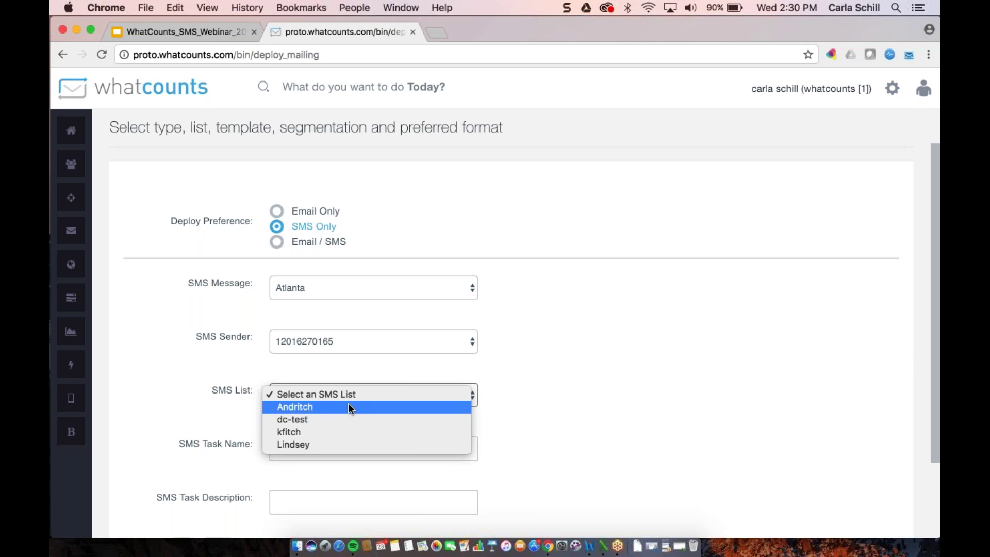
{"action": "left_click", "coordinate": [306, 406]}
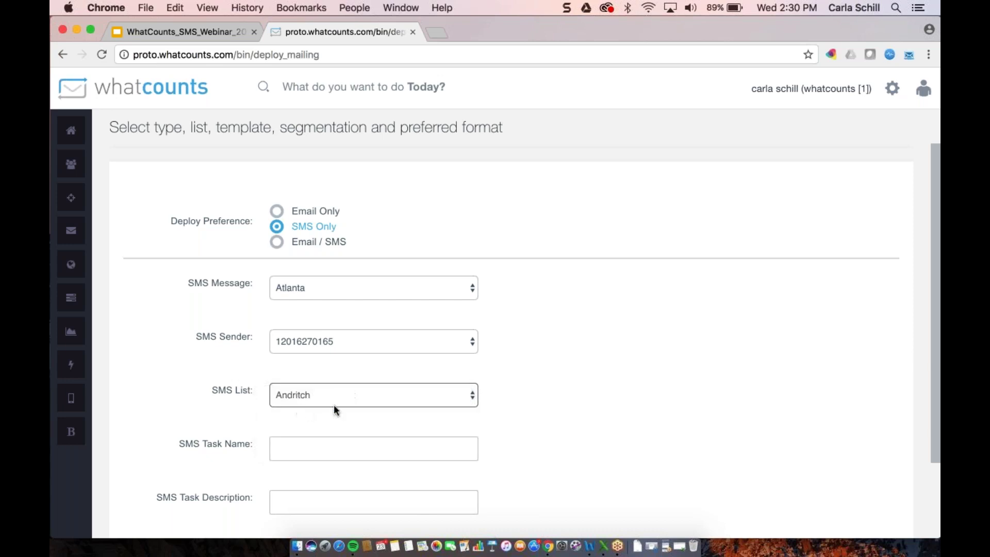
- Name the SMS task with the presenter's first name followed by "Example", leave the description empty, and review the campaign confirmation
{"action": "left_click", "coordinate": [321, 450]}
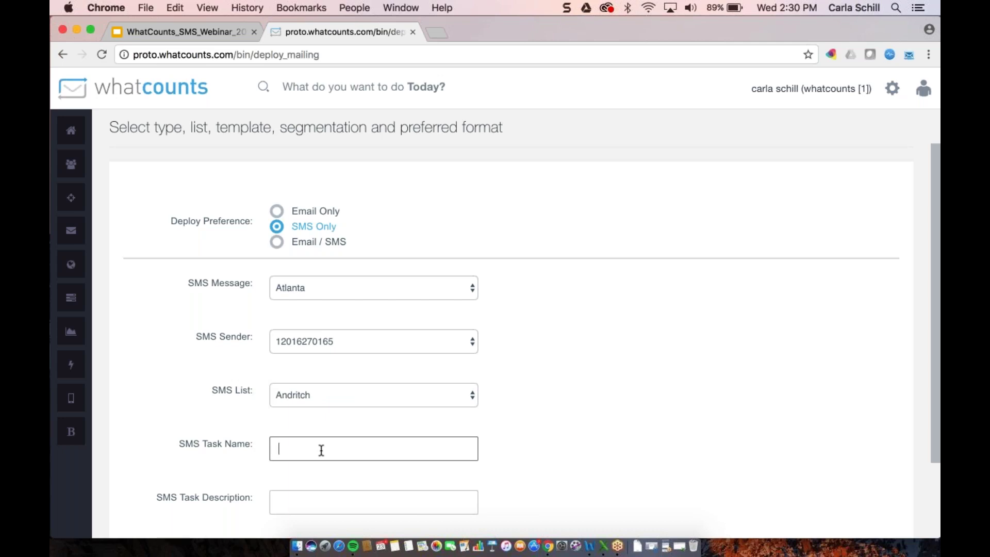
{"action": "scroll", "coordinate": [321, 450], "scroll_direction": "down", "scroll_amount": 2}
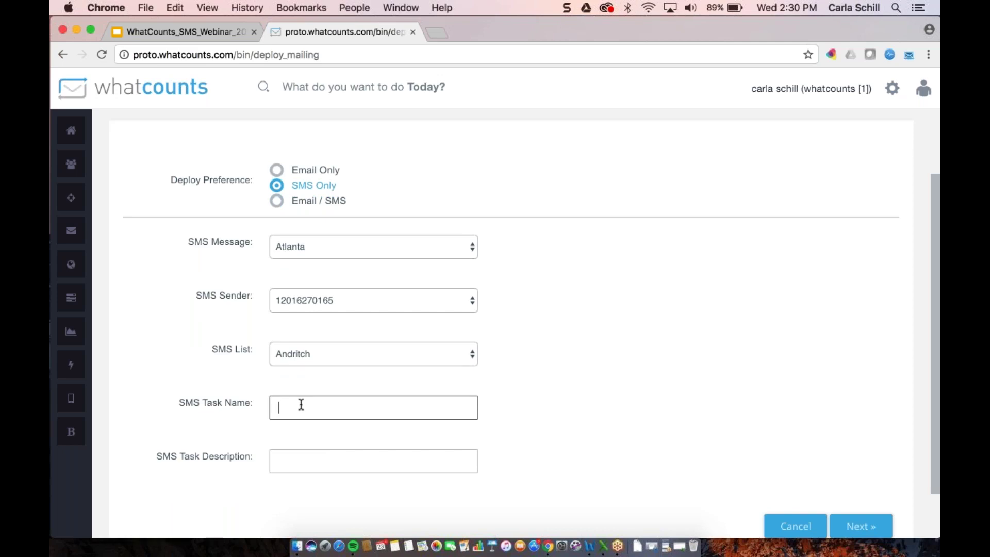
{"action": "type", "text": "Carla Example"}
{"action": "key", "text": "Tab"}
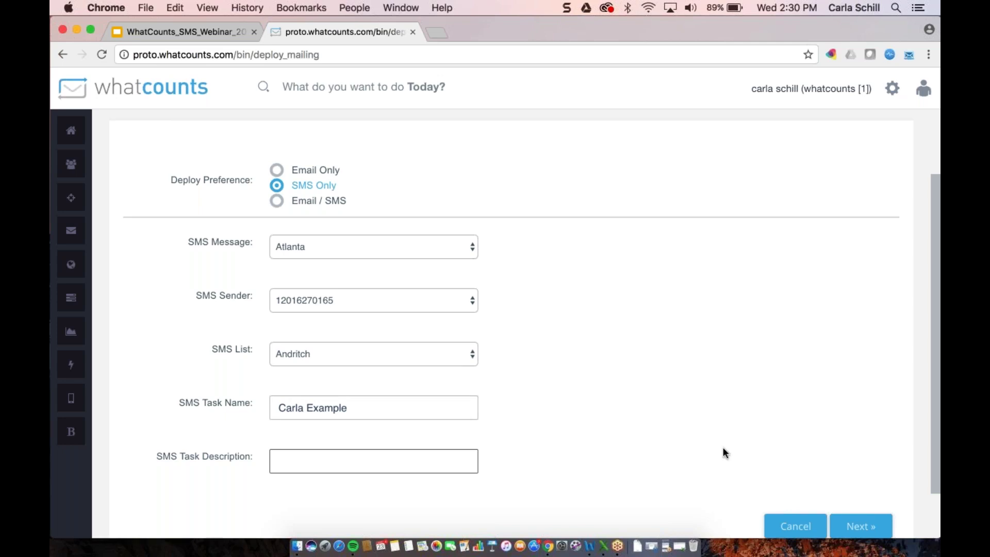
{"action": "scroll", "coordinate": [723, 447], "scroll_direction": "down", "scroll_amount": 2}
{"action": "left_click", "coordinate": [860, 472]}
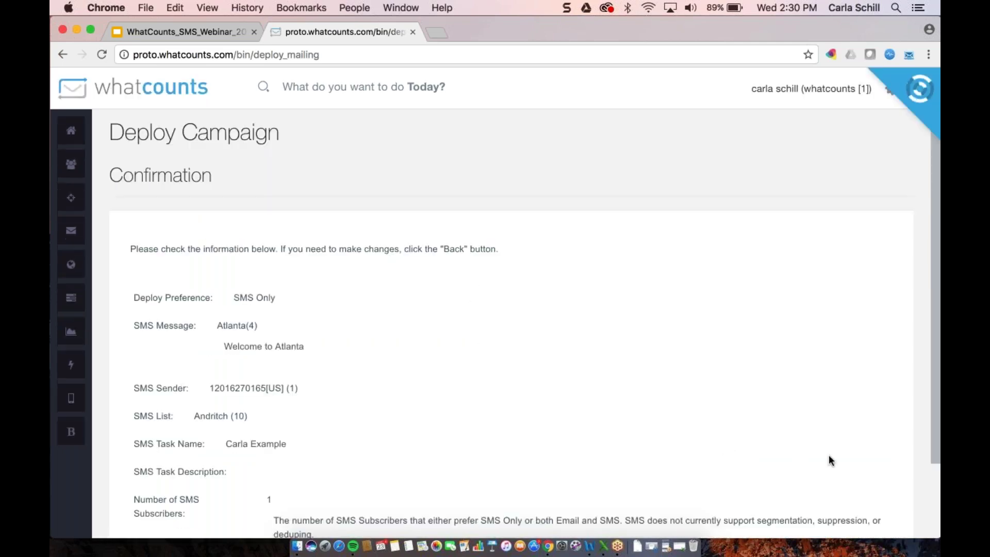
{"action": "scroll", "coordinate": [829, 456], "scroll_direction": "down", "scroll_amount": 3}
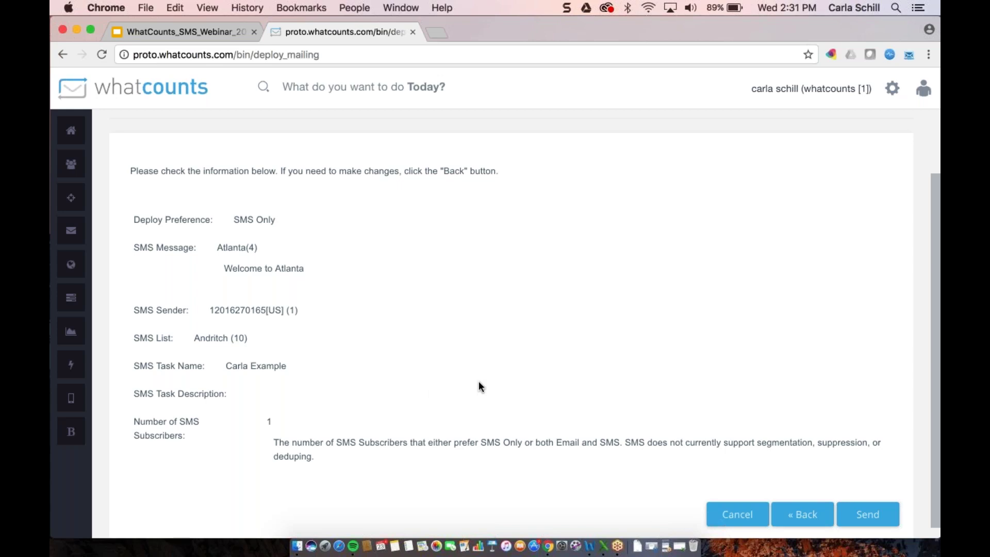
- Send the confirmed SMS campaign, and list the SMS campaigns sorted by the second date column with the newest first
{"action": "left_click", "coordinate": [871, 517]}
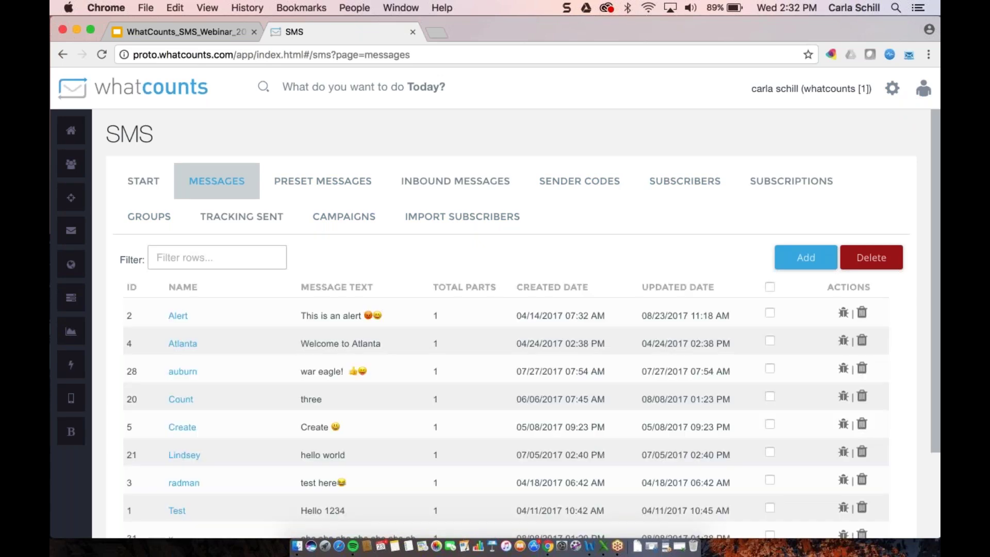
{"action": "left_click", "coordinate": [356, 220]}
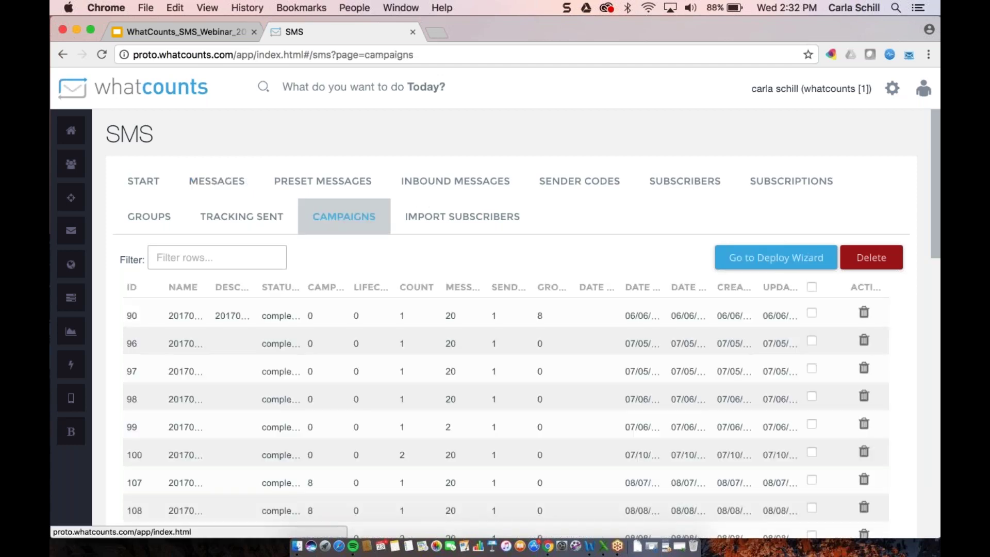
{"action": "left_click", "coordinate": [641, 290]}
{"action": "left_click", "coordinate": [642, 290]}
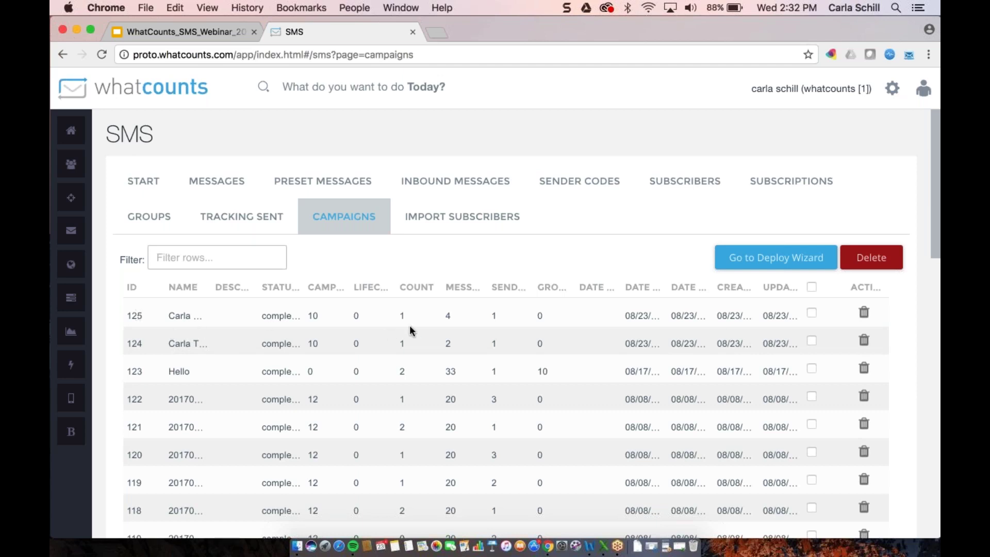
- Show the tracking records of sent SMS messages sorted by created date with the newest first
{"action": "left_click", "coordinate": [254, 217]}
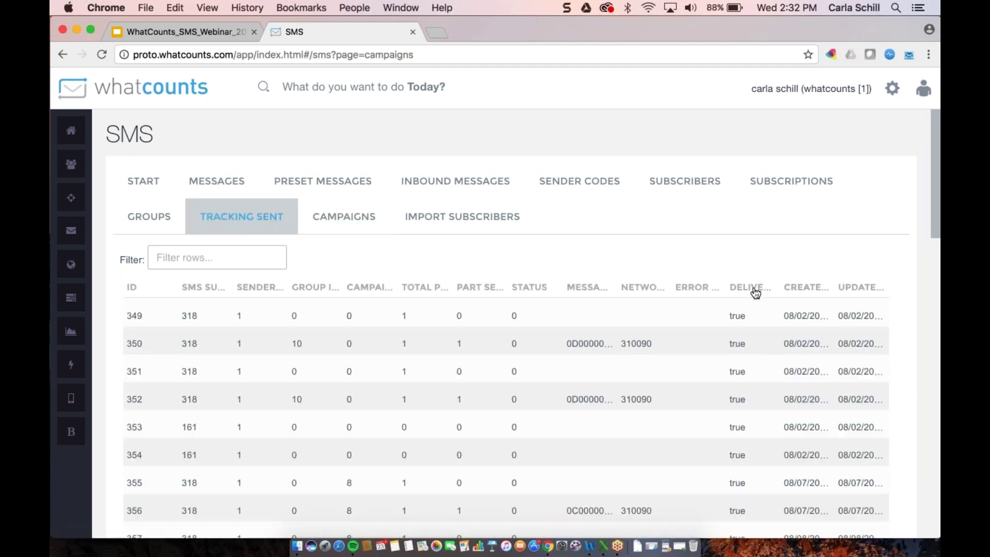
{"action": "left_click", "coordinate": [803, 290]}
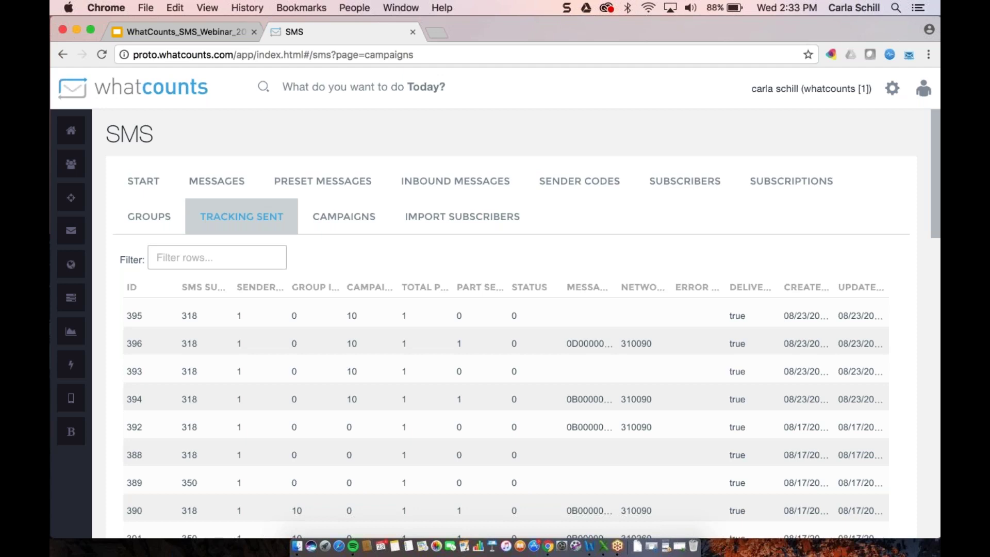
{"action": "left_click", "coordinate": [618, 545]}
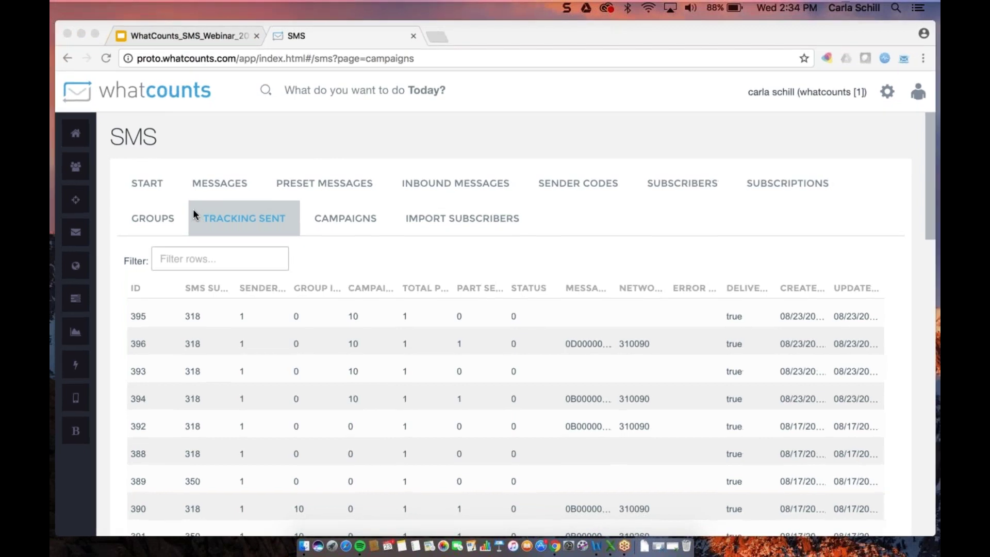
{"action": "left_click", "coordinate": [194, 212]}
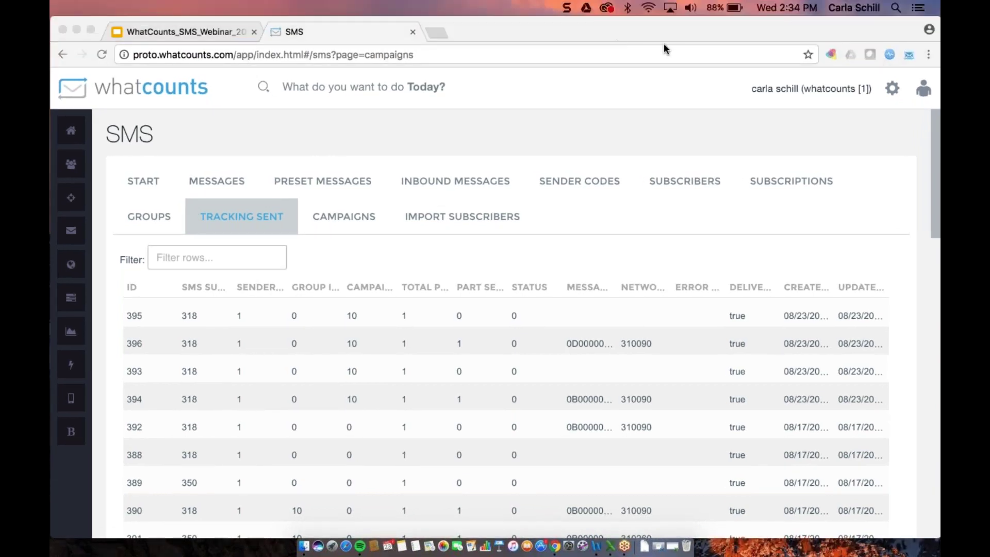